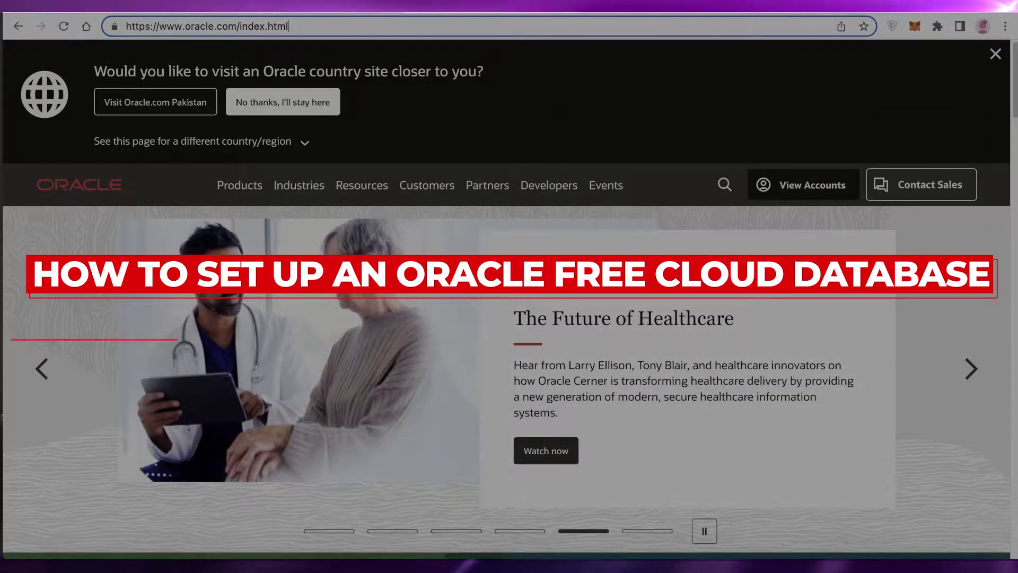
# - Scroll through the Oracle home page and browse the Products mega-menu
pyautogui.scroll(-1, 911, 242)
pyautogui.scroll(-1, 912, 245)
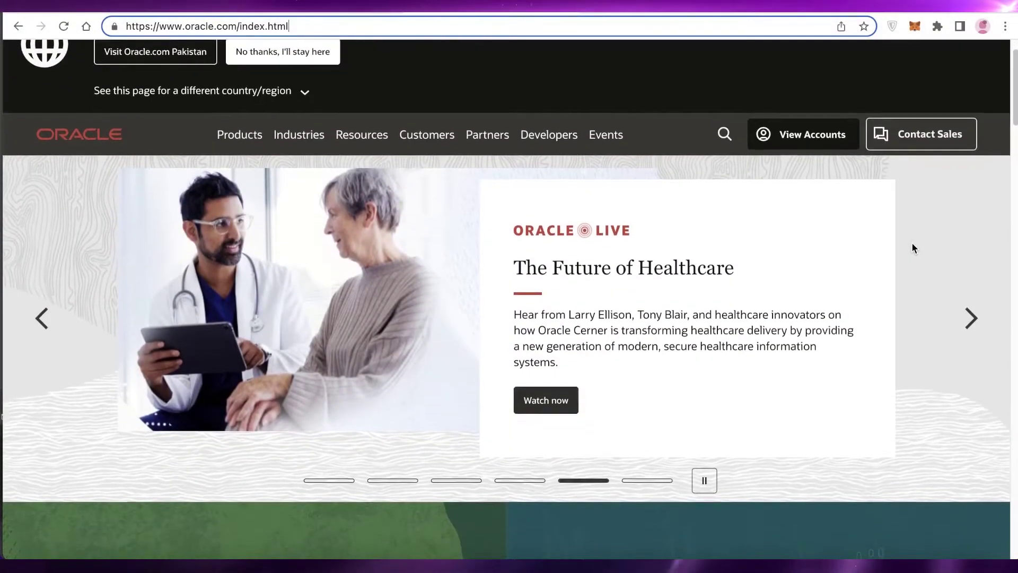
pyautogui.scroll(-3, 912, 245)
pyautogui.scroll(-4, 912, 245)
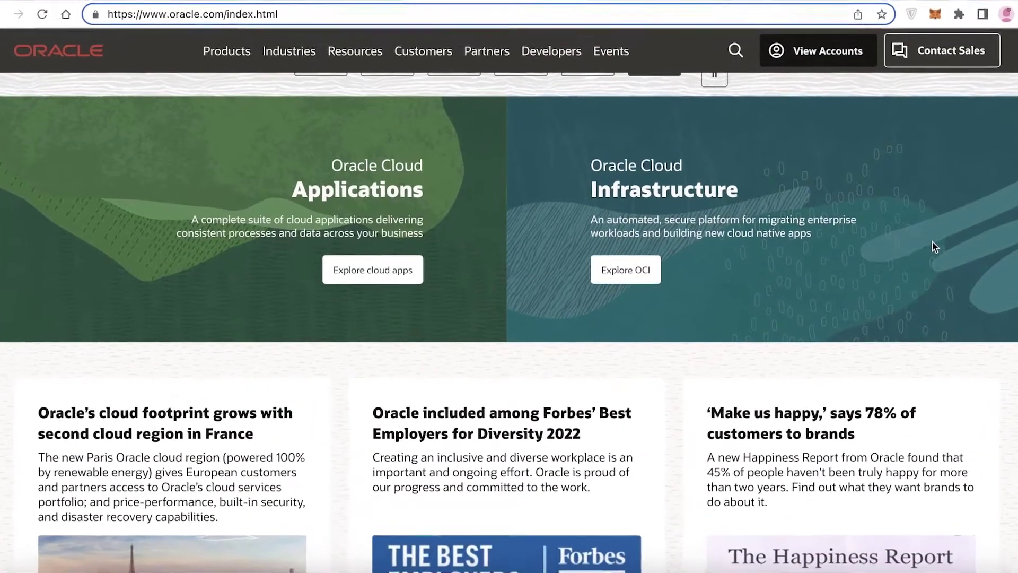
pyautogui.scroll(-5, 934, 247)
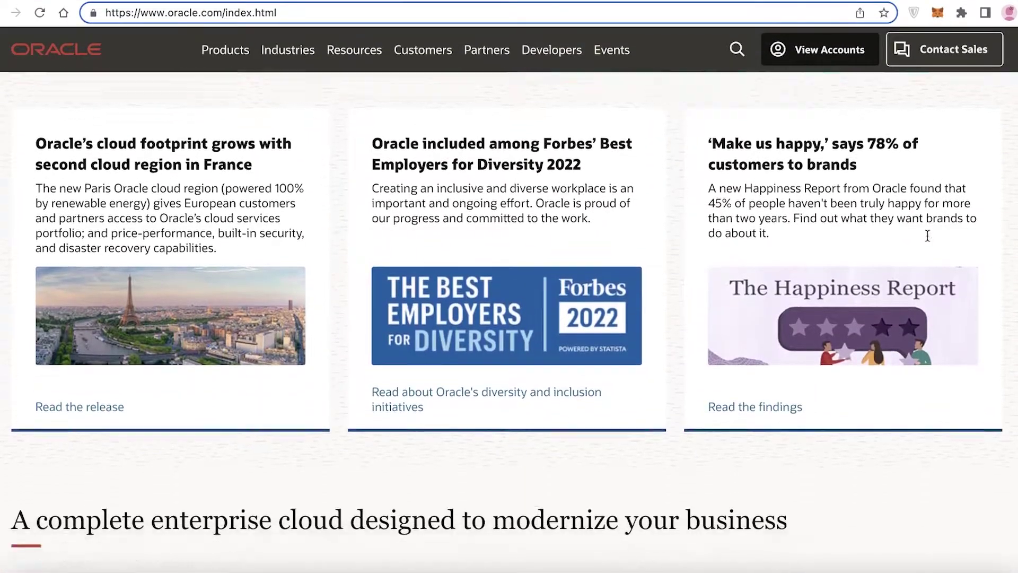
pyautogui.scroll(-5, 927, 236)
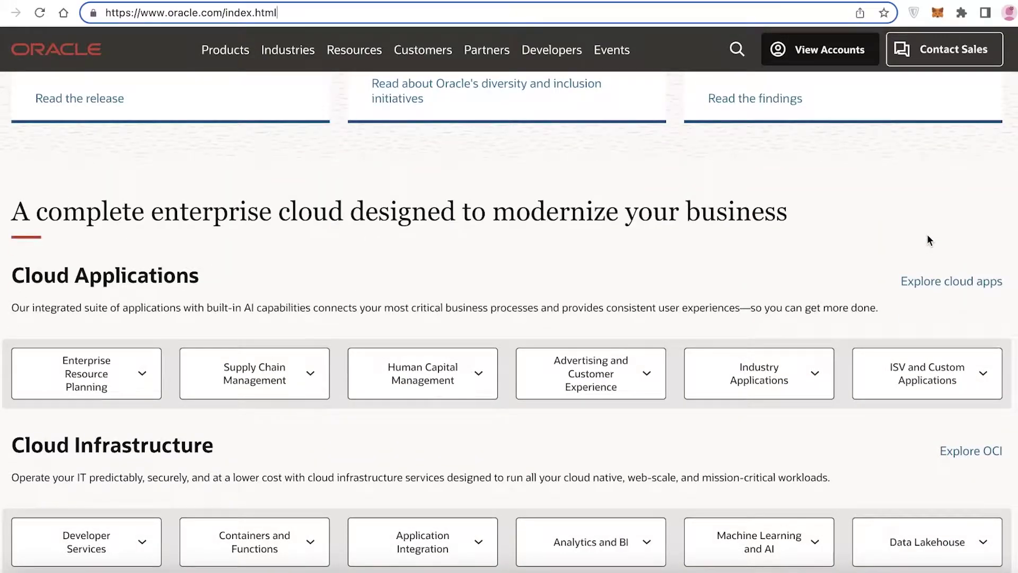
pyautogui.scroll(-1, 521, 204)
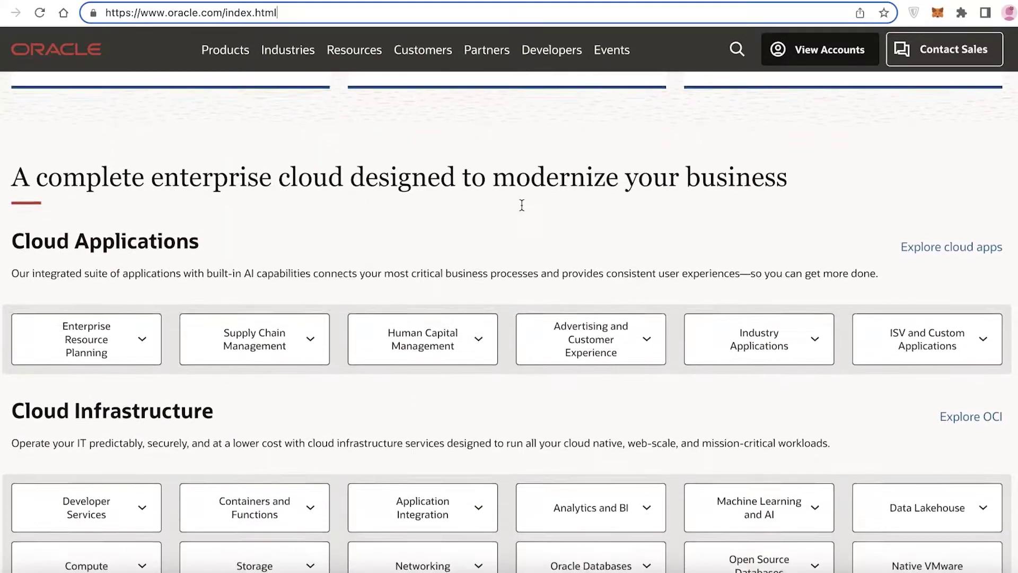
pyautogui.scroll(-5, 432, 189)
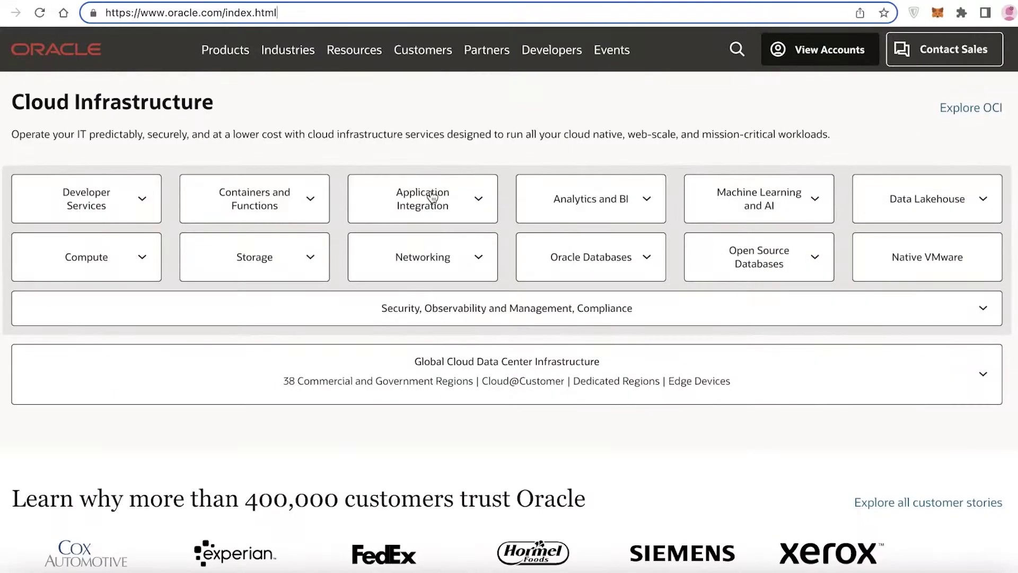
pyautogui.scroll(2, 424, 257)
pyautogui.scroll(12, 368, 141)
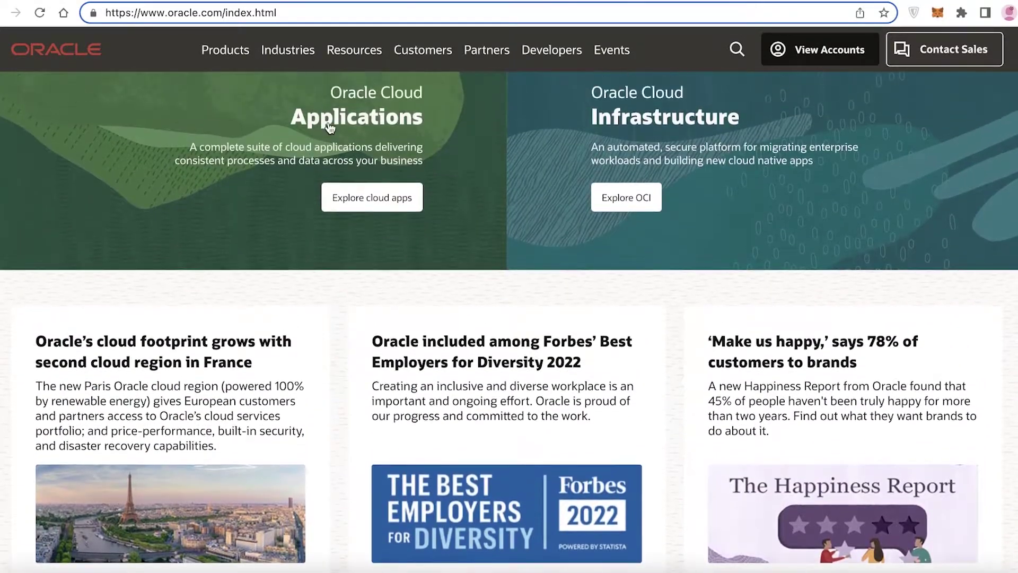
pyautogui.scroll(6, 329, 127)
pyautogui.click(212, 50)
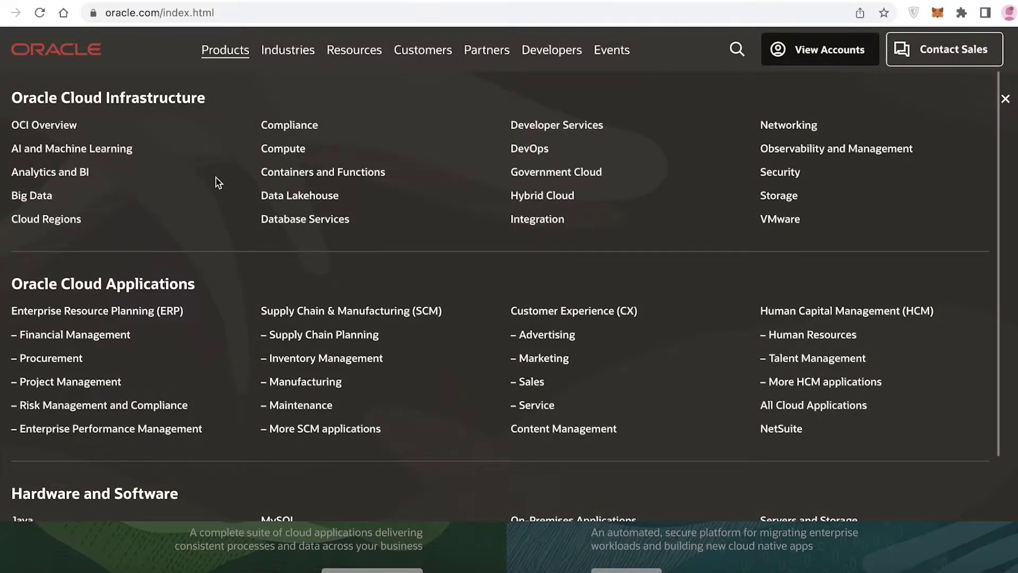
pyautogui.scroll(-2, 766, 203)
pyautogui.scroll(-1, 707, 194)
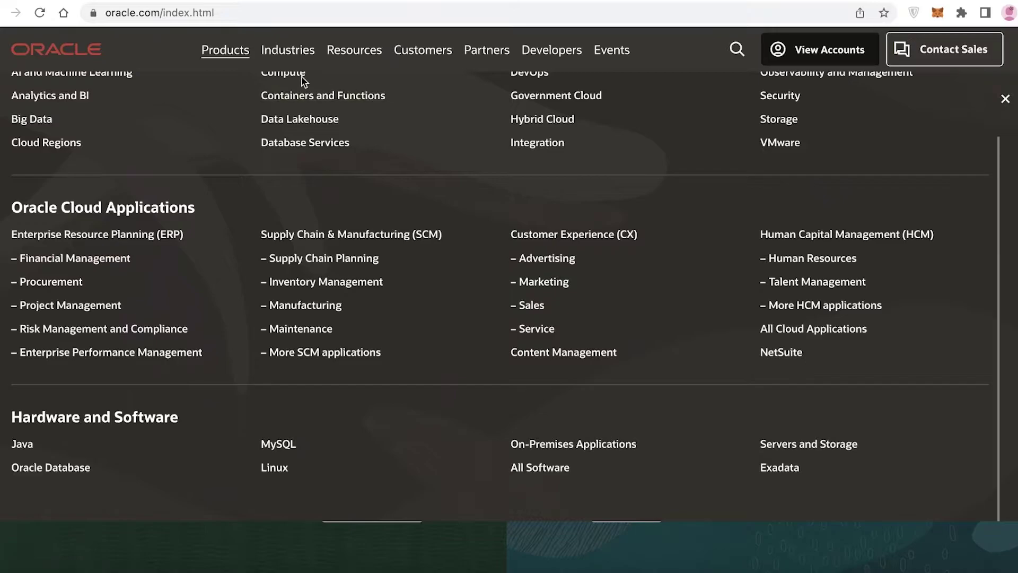
# - Open the Industries mega-menu, close it, and scroll the page
pyautogui.click(289, 51)
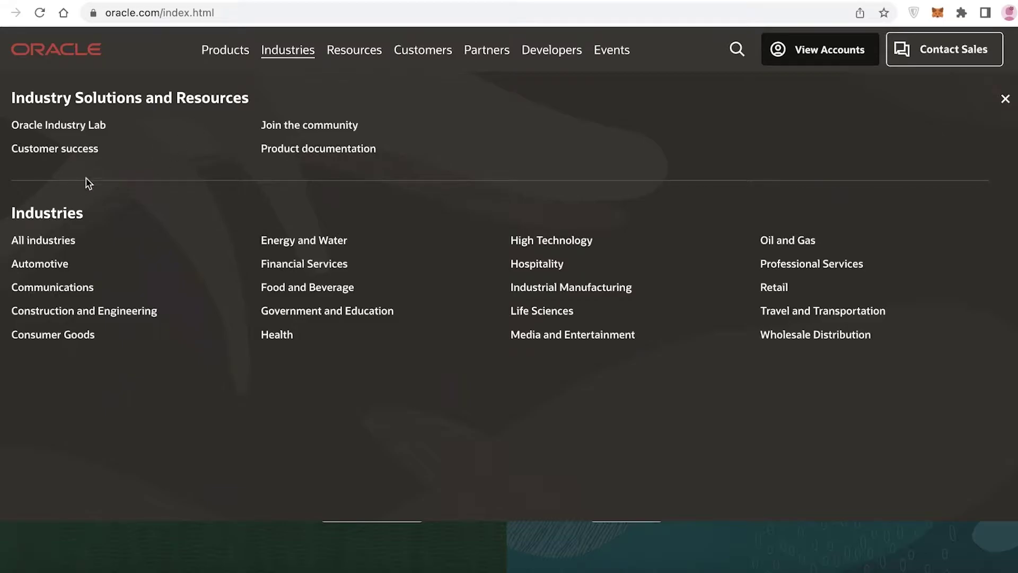
pyautogui.click(290, 53)
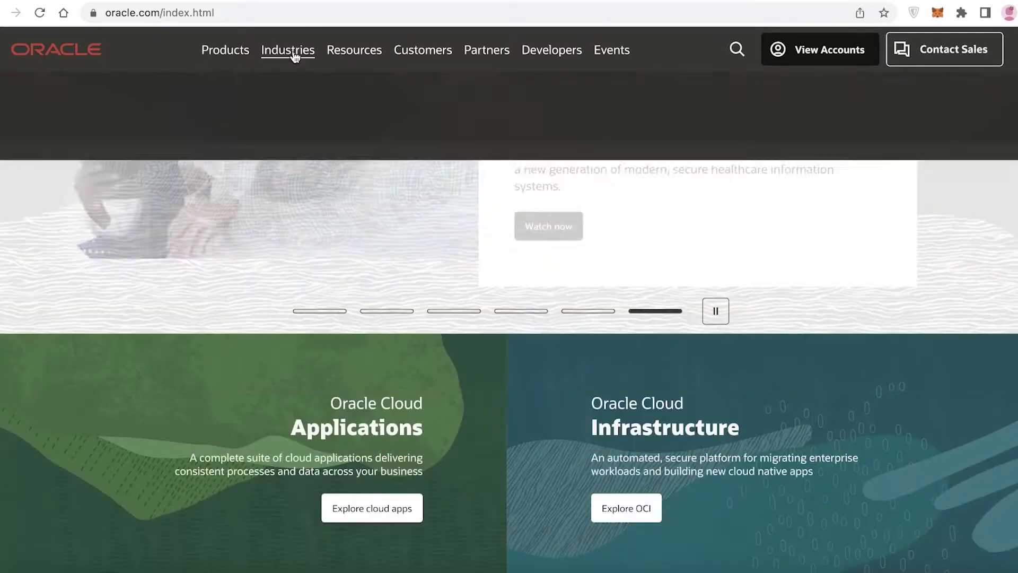
pyautogui.scroll(5, 738, 186)
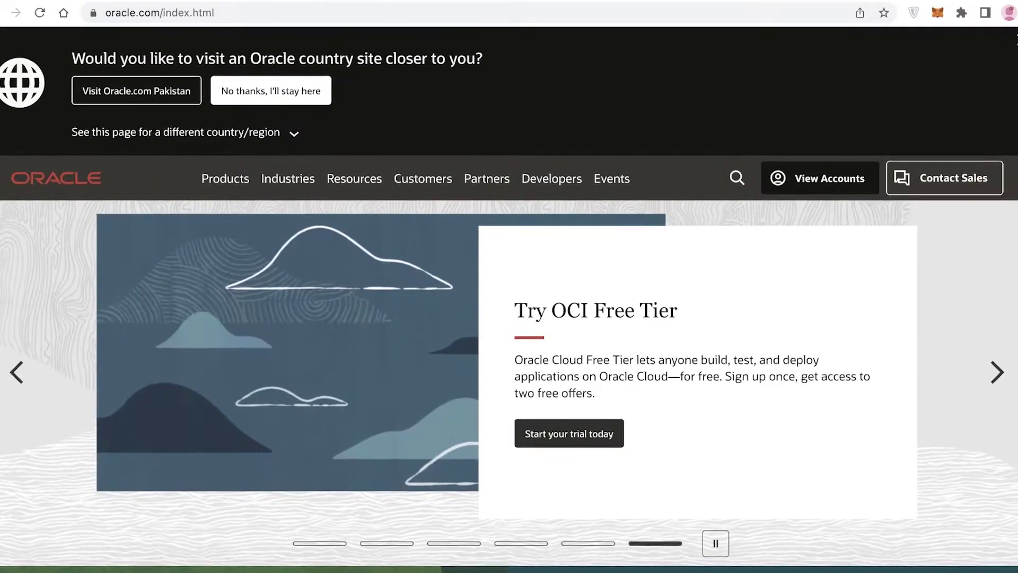
pyautogui.scroll(-3, 986, 196)
pyautogui.scroll(-9, 992, 191)
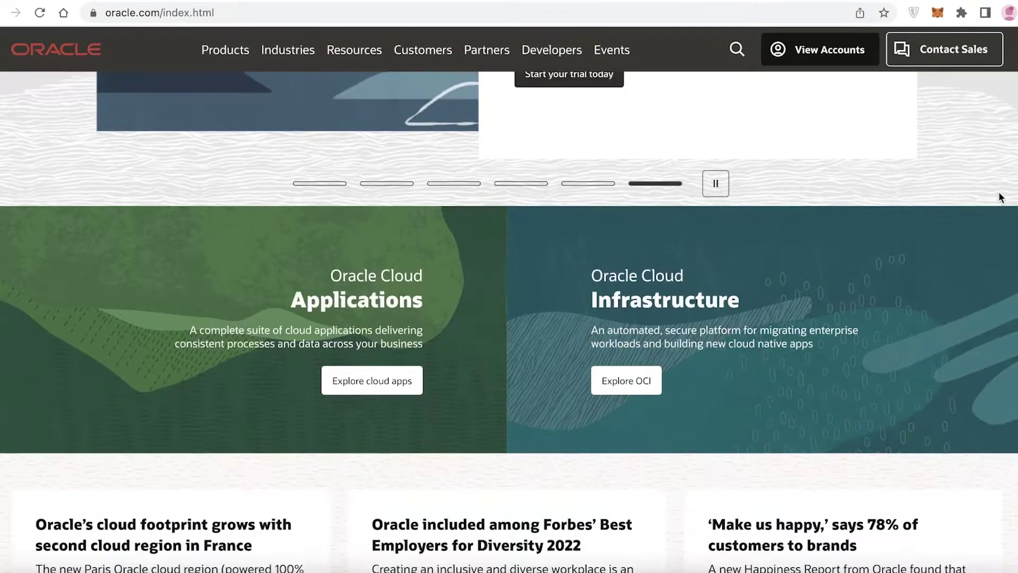
pyautogui.scroll(13, 916, 190)
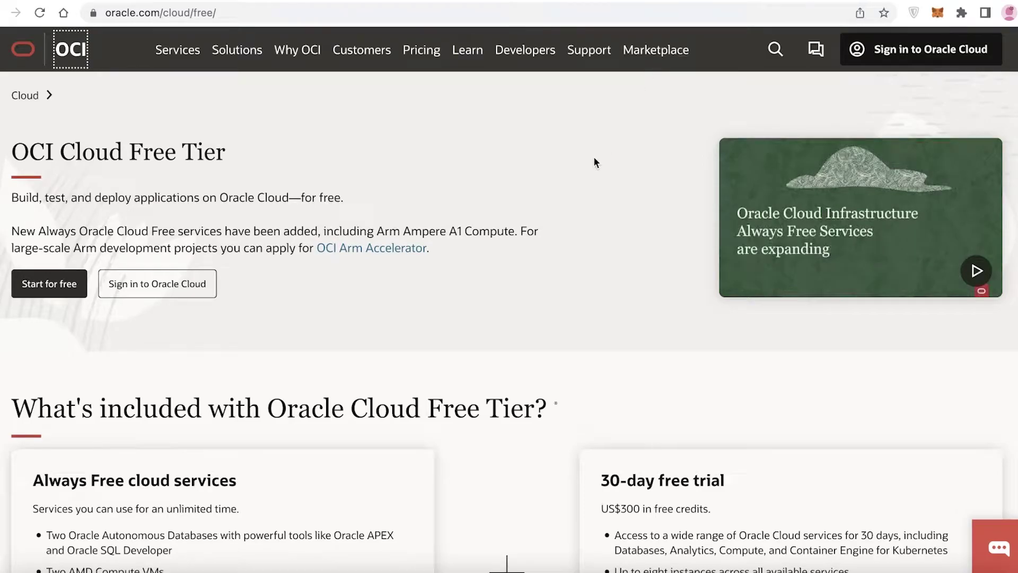
# - Review the Always Free and 30-day trial details, then choose Start for free
pyautogui.click(593, 157)
pyautogui.scroll(-3, 593, 155)
pyautogui.scroll(3, 591, 152)
pyautogui.scroll(-3, 168, 126)
pyautogui.scroll(3, 265, 157)
pyautogui.scroll(-3, 291, 154)
pyautogui.scroll(3, 291, 155)
pyautogui.scroll(-5, 578, 207)
pyautogui.scroll(5, 622, 221)
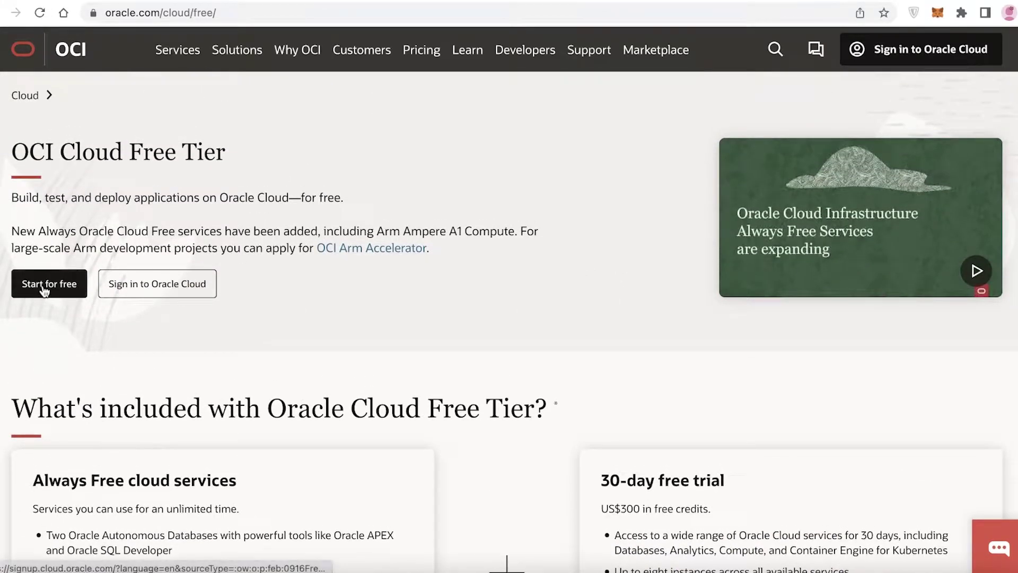
pyautogui.click(45, 289)
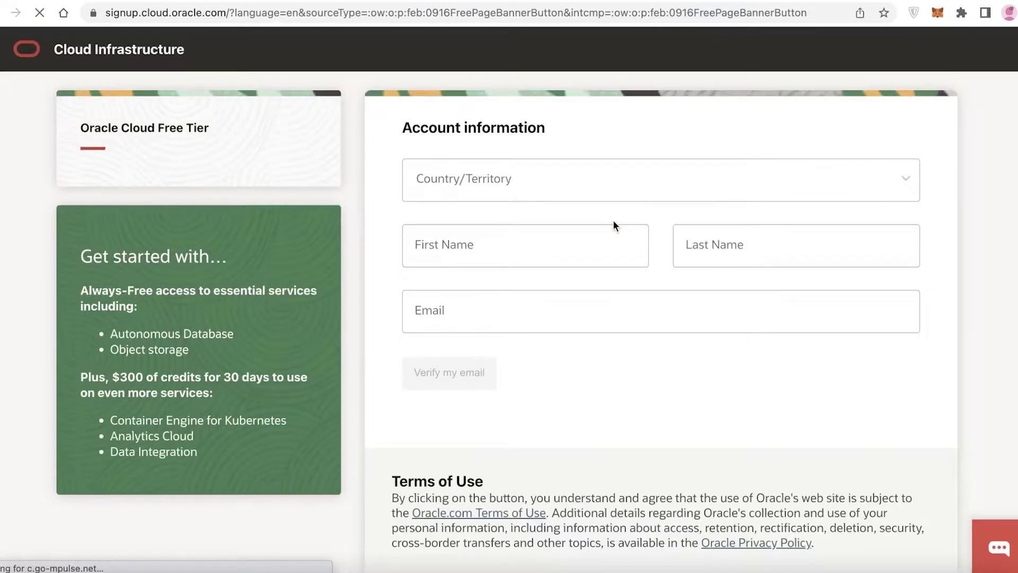
# - Set the country to Pakistan and autofill the first name, last name and e-mail
pyautogui.click(493, 176)
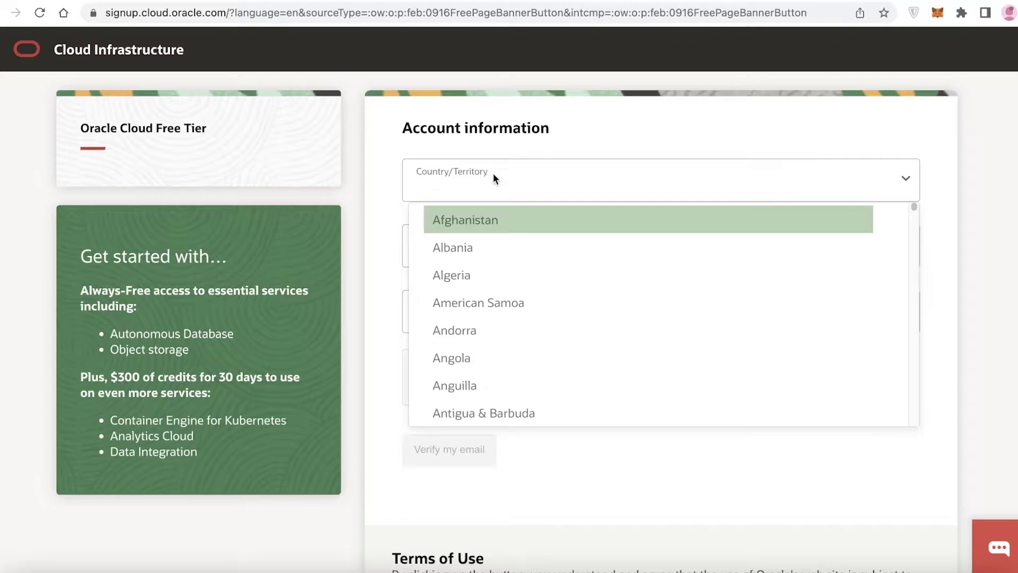
pyautogui.write('pak')
pyautogui.press('Return')
pyautogui.click(477, 252)
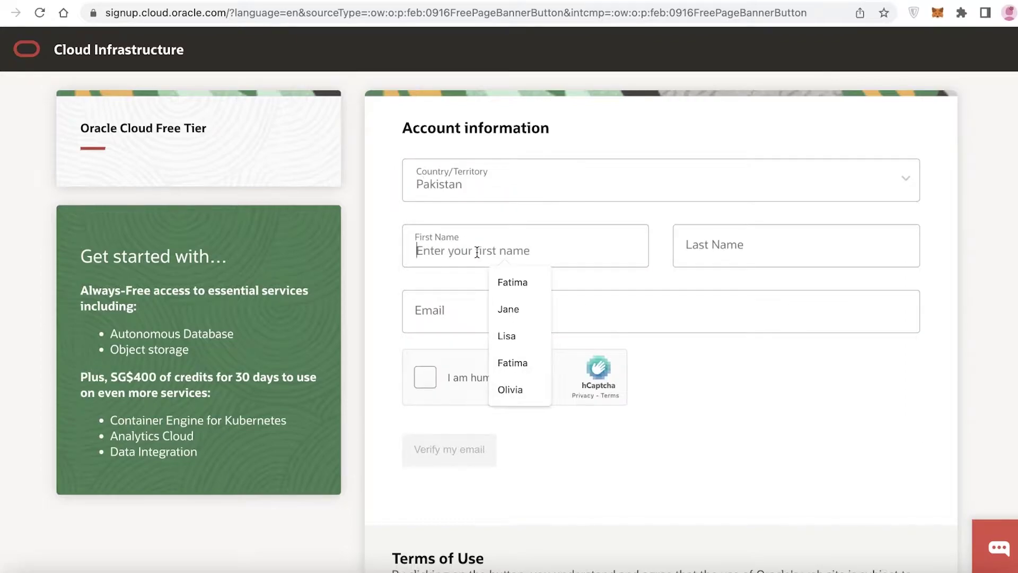
pyautogui.click(508, 309)
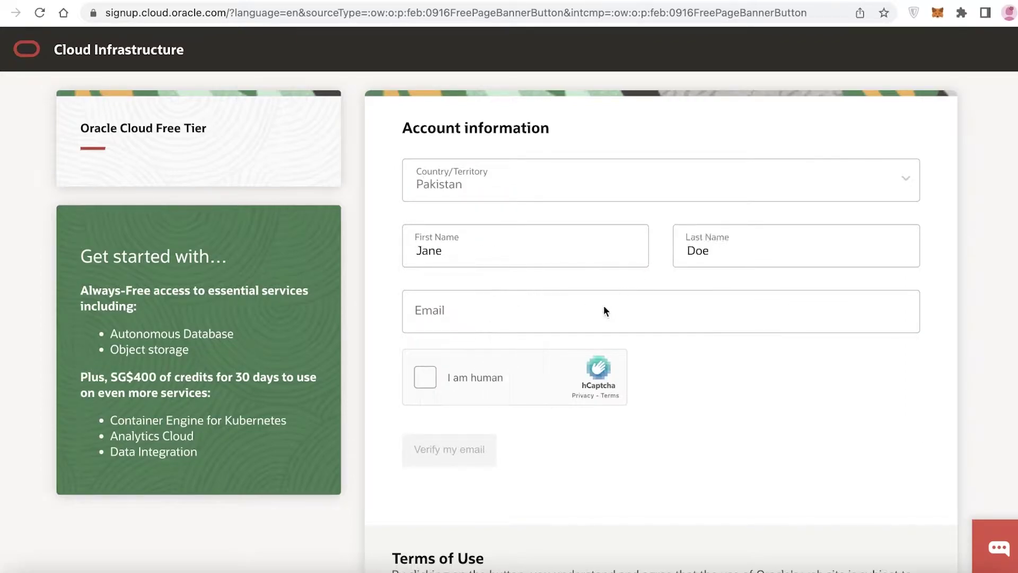
pyautogui.click(602, 310)
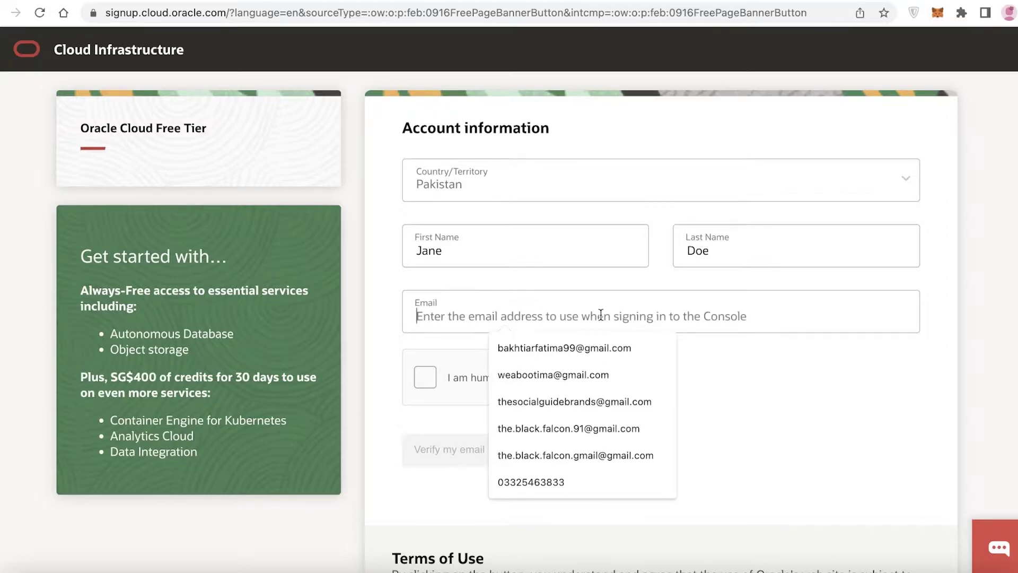
pyautogui.click(580, 371)
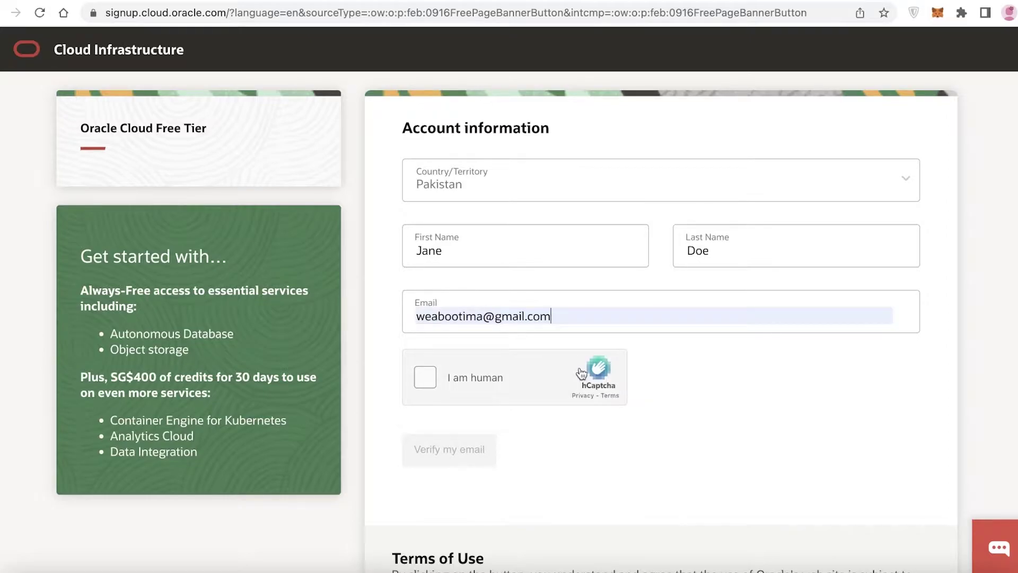
# - Pass the hCaptcha check by selecting the bus images in both sets
pyautogui.click(499, 382)
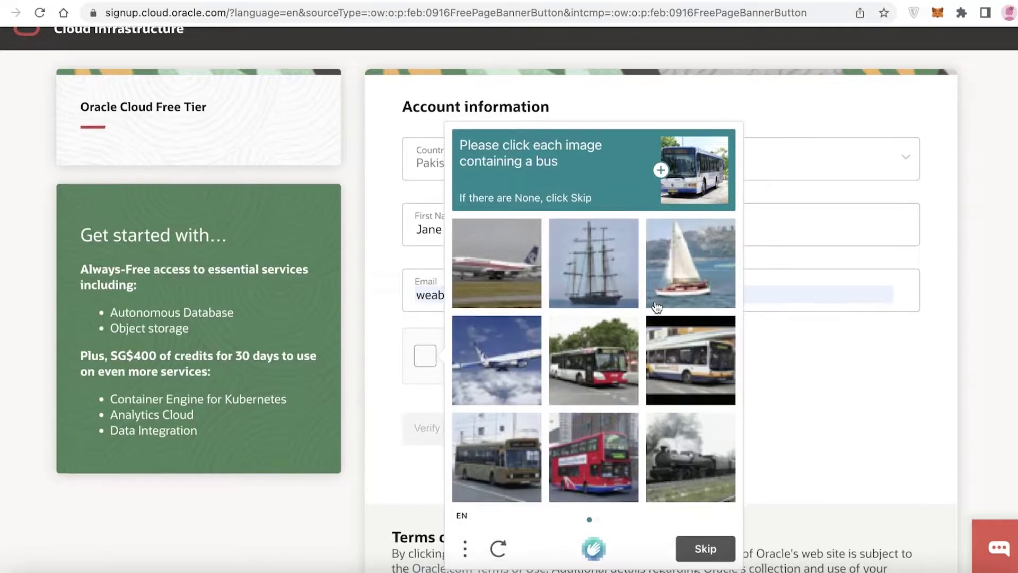
pyautogui.click(512, 456)
pyautogui.click(578, 452)
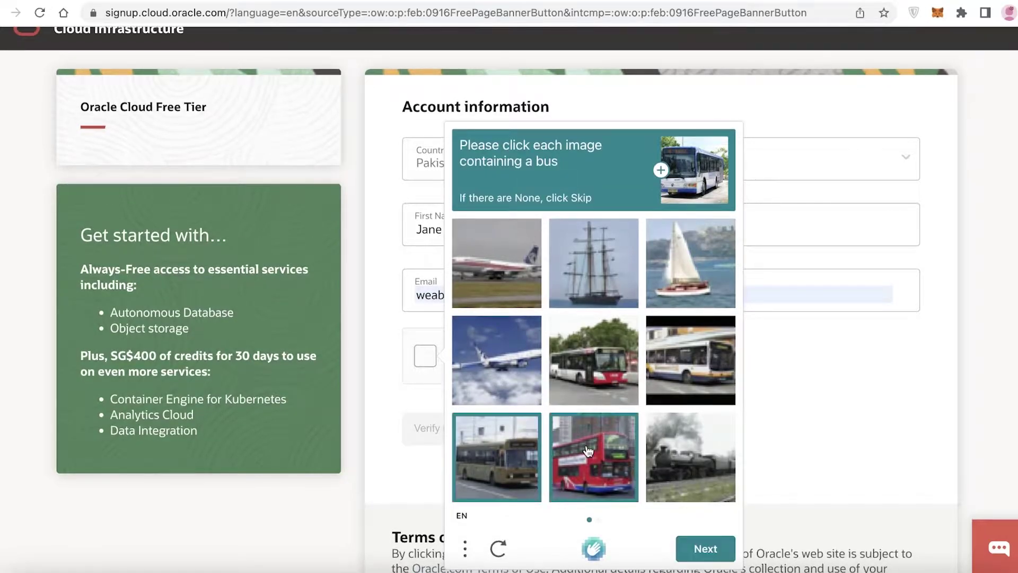
pyautogui.click(592, 388)
pyautogui.click(658, 370)
pyautogui.click(718, 551)
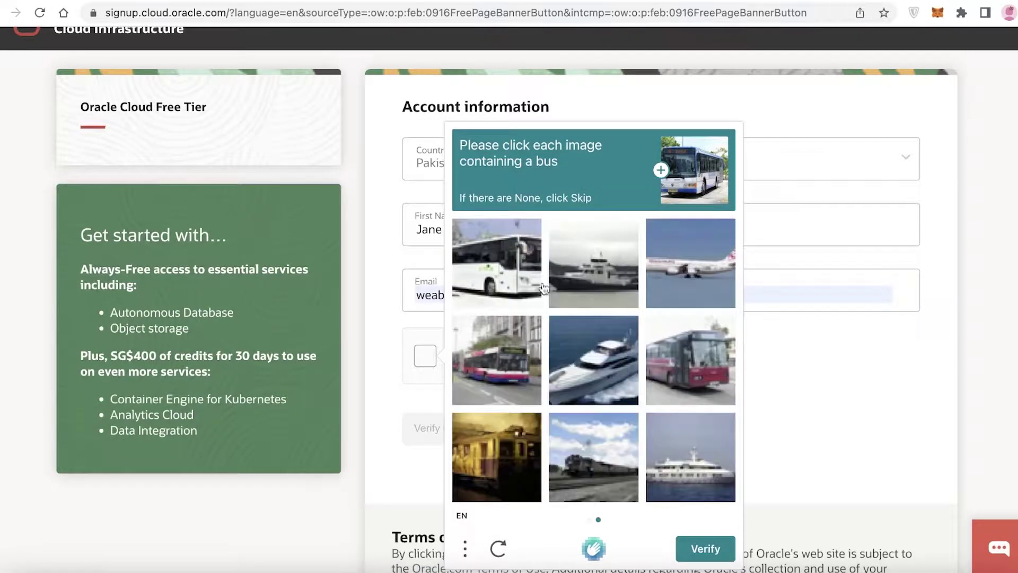
pyautogui.click(506, 263)
pyautogui.click(502, 325)
pyautogui.click(689, 361)
pyautogui.click(705, 549)
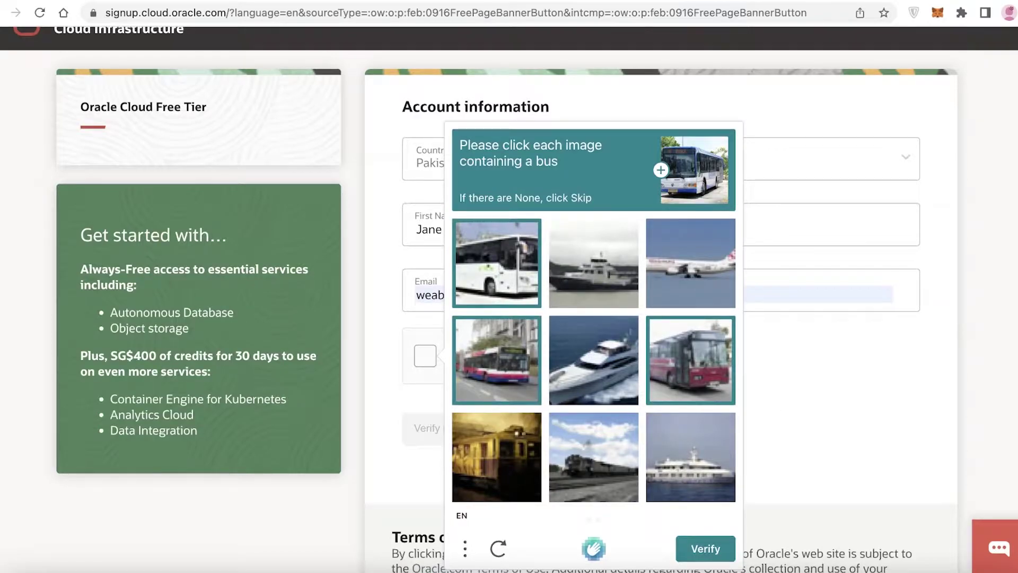
# - Request the e-mail verification link with Verify my email
pyautogui.scroll(-3, 982, 121)
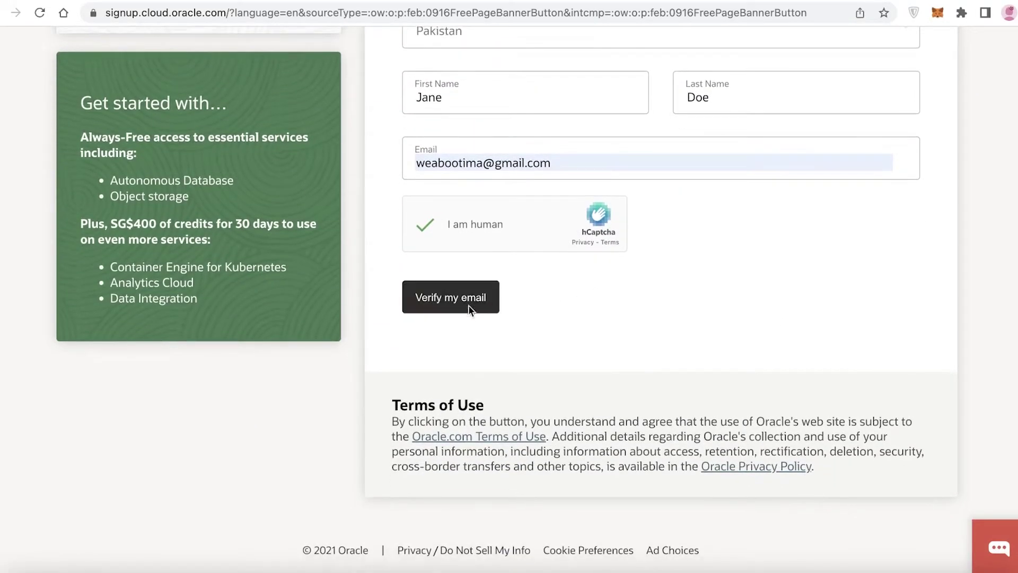
pyautogui.click(457, 302)
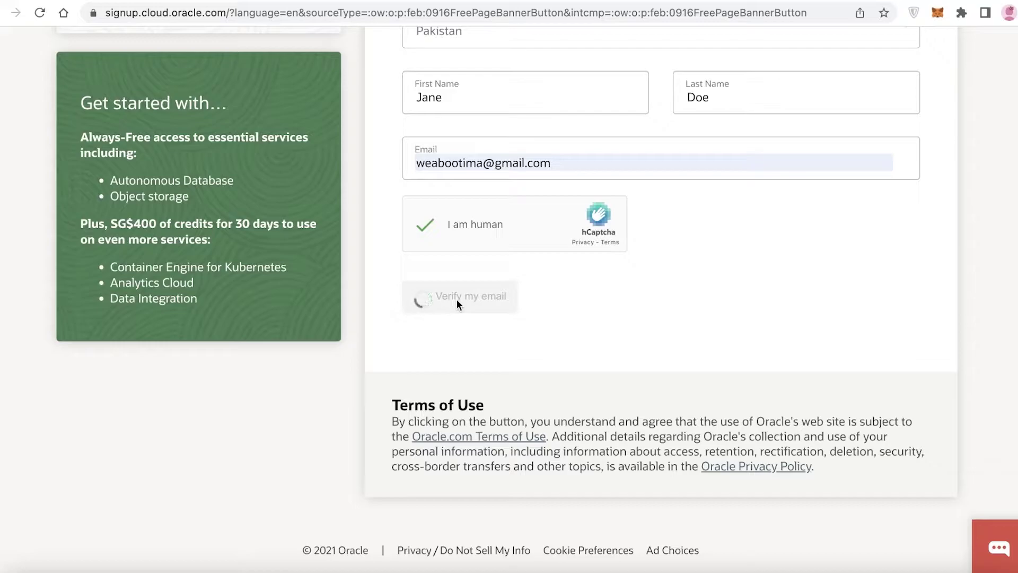
pyautogui.scroll(3, 565, 297)
pyautogui.scroll(-1, 736, 352)
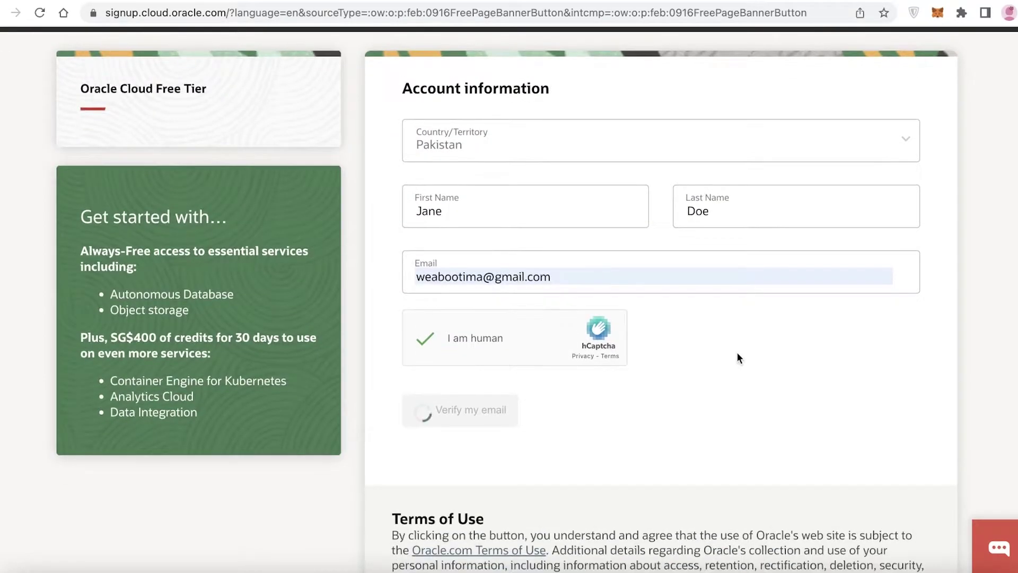
pyautogui.scroll(-1, 734, 349)
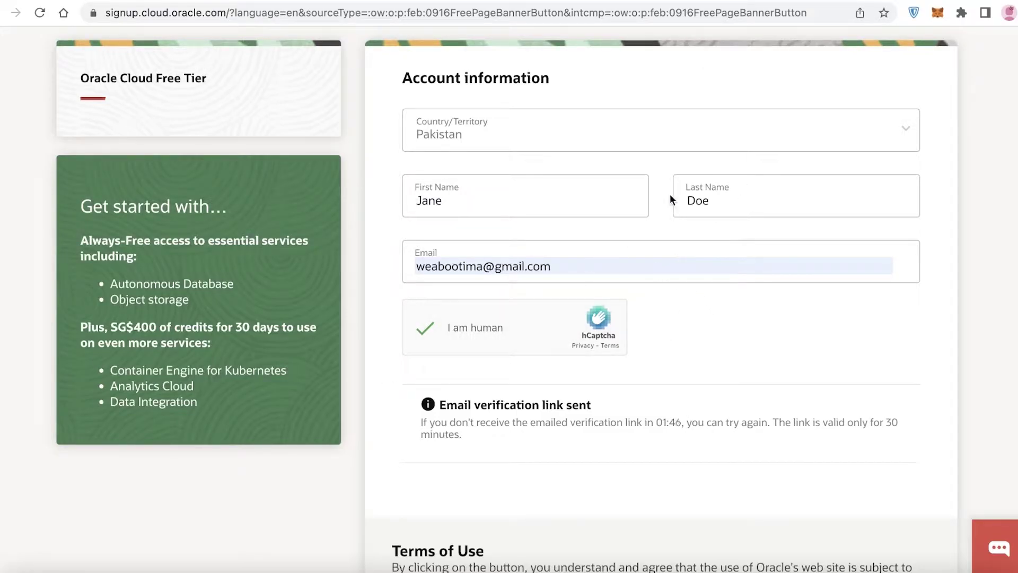
# - Open Gmail in a new tab and refresh the inbox for new mail
pyautogui.hotkey('ctrl', 't')
pyautogui.write('gm')
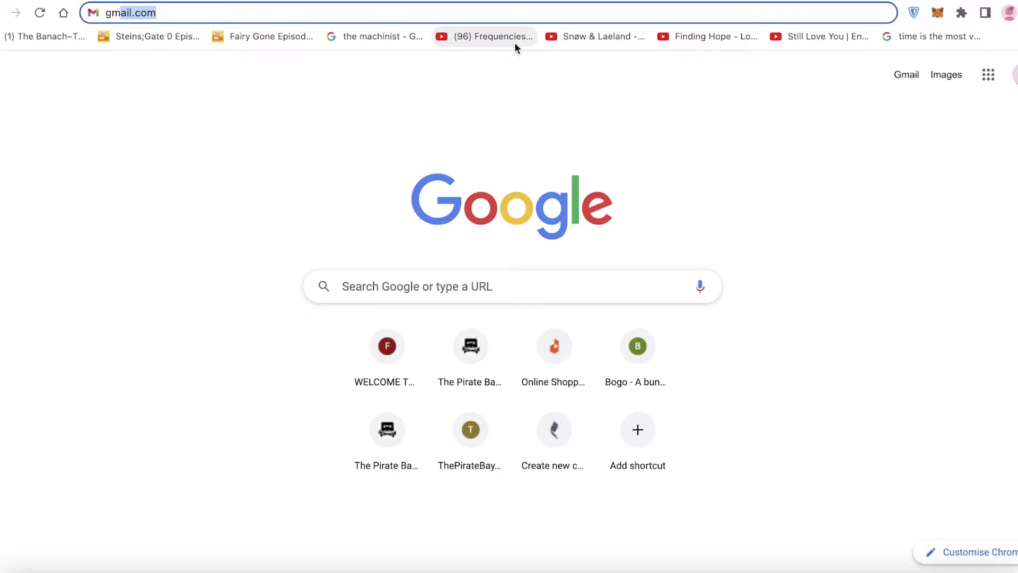
pyautogui.press('Return')
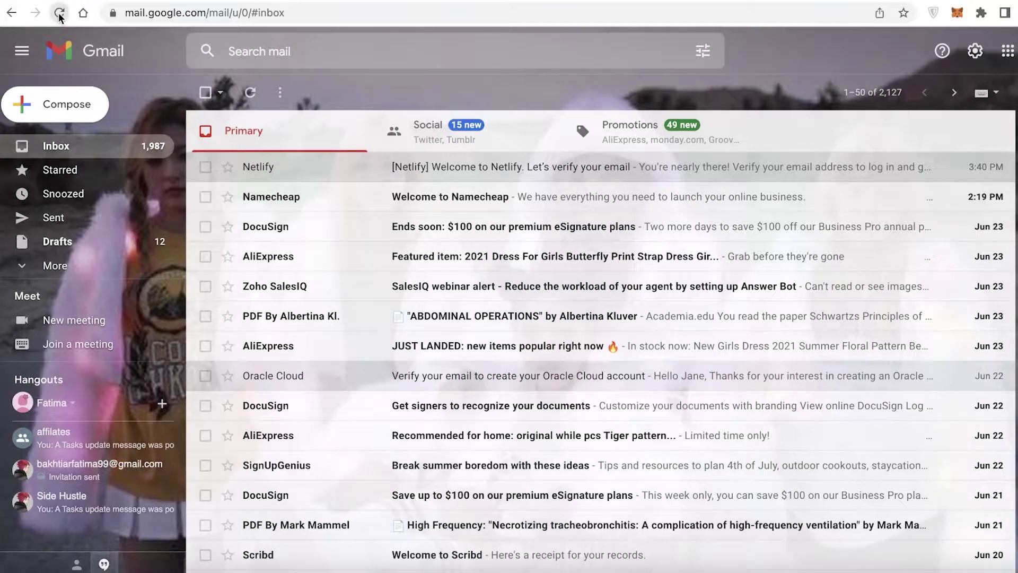
pyautogui.click(58, 13)
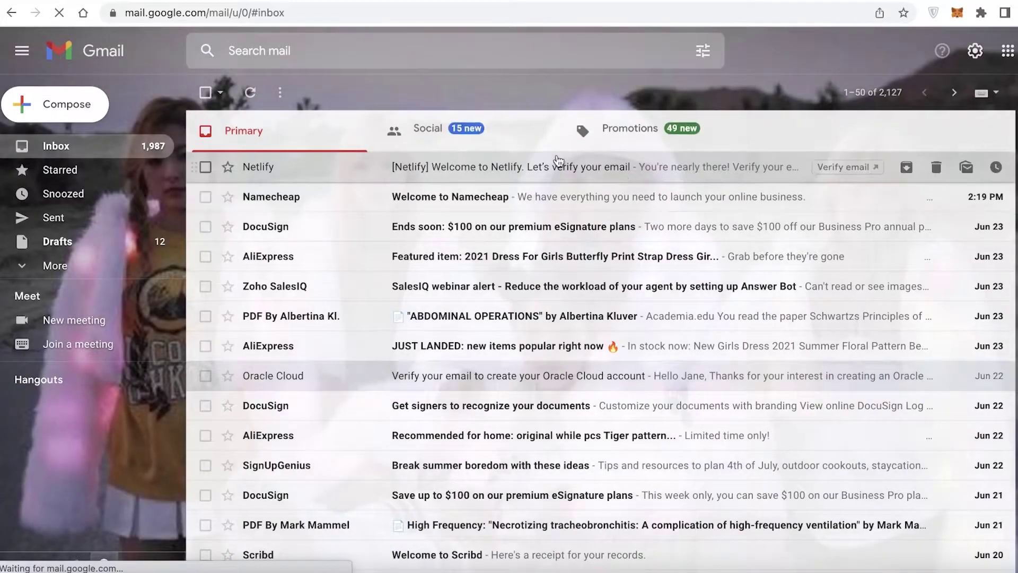
# - Open the Oracle Cloud verification e-mail and follow its Verify email link
pyautogui.click(469, 375)
pyautogui.scroll(-5, 536, 355)
pyautogui.scroll(-3, 529, 365)
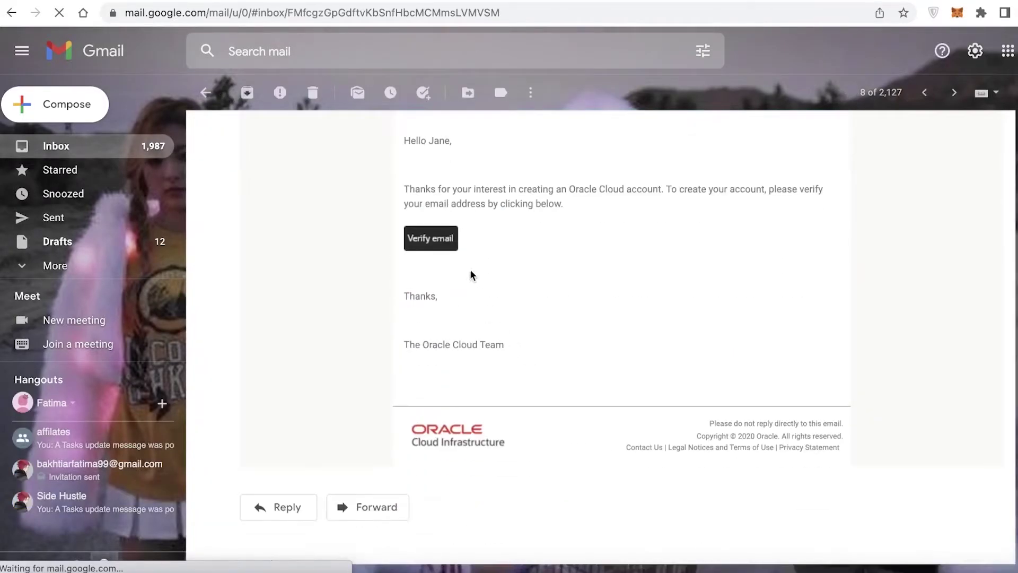
pyautogui.click(410, 236)
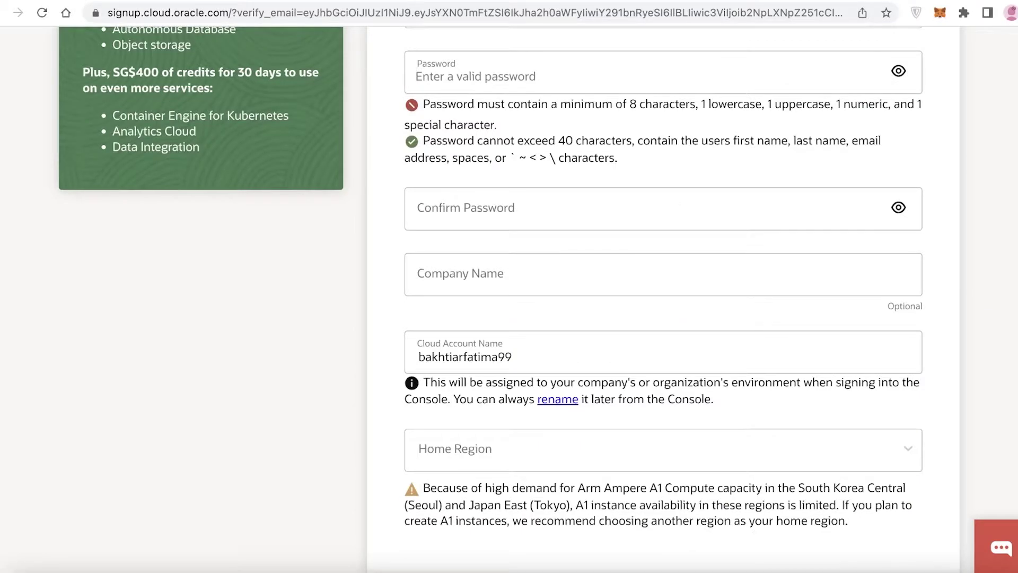
# - Paste the account password into both Password and Confirm Password
pyautogui.scroll(6, 663, 297)
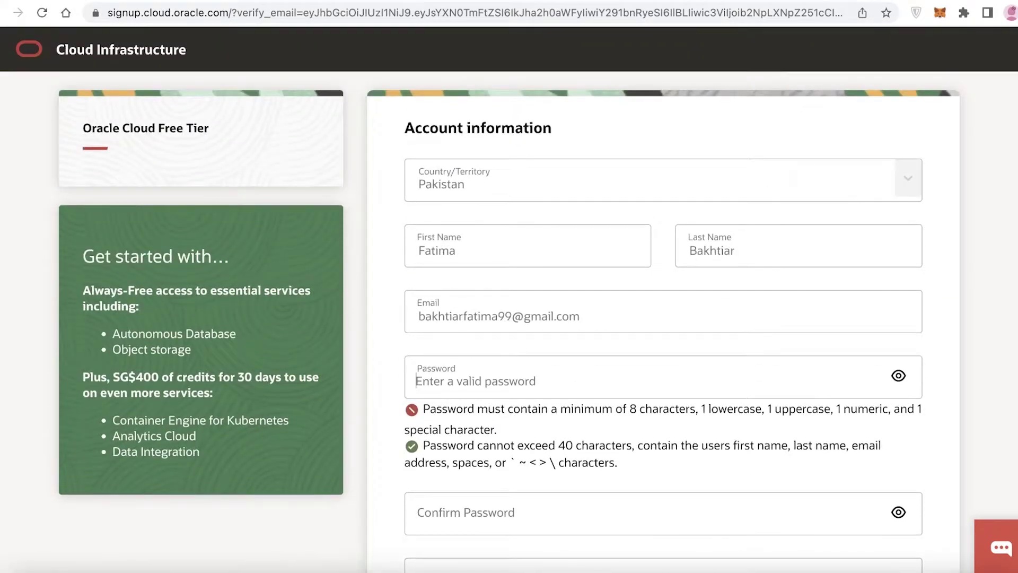
pyautogui.scroll(-5, 613, 186)
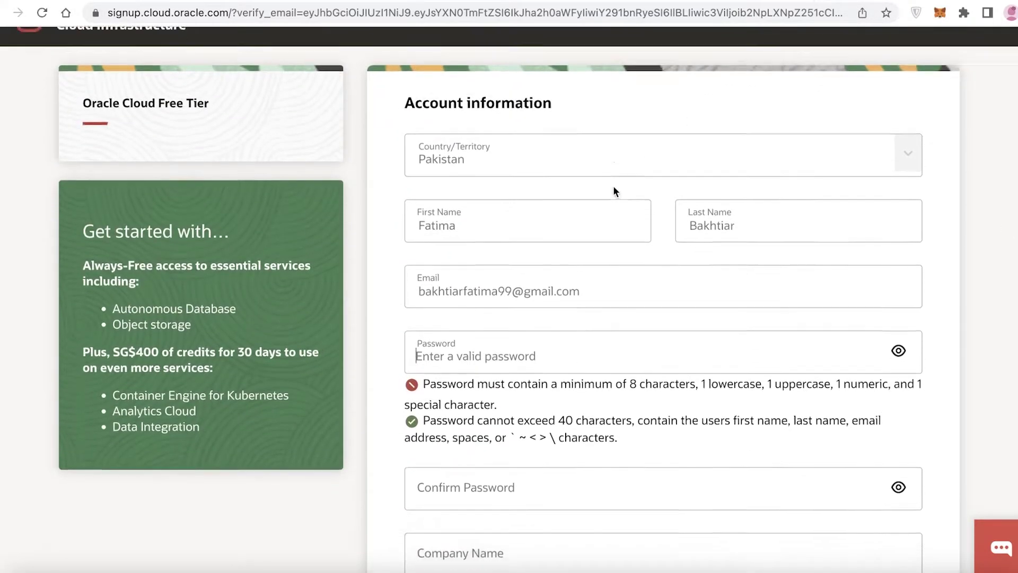
pyautogui.click(564, 164)
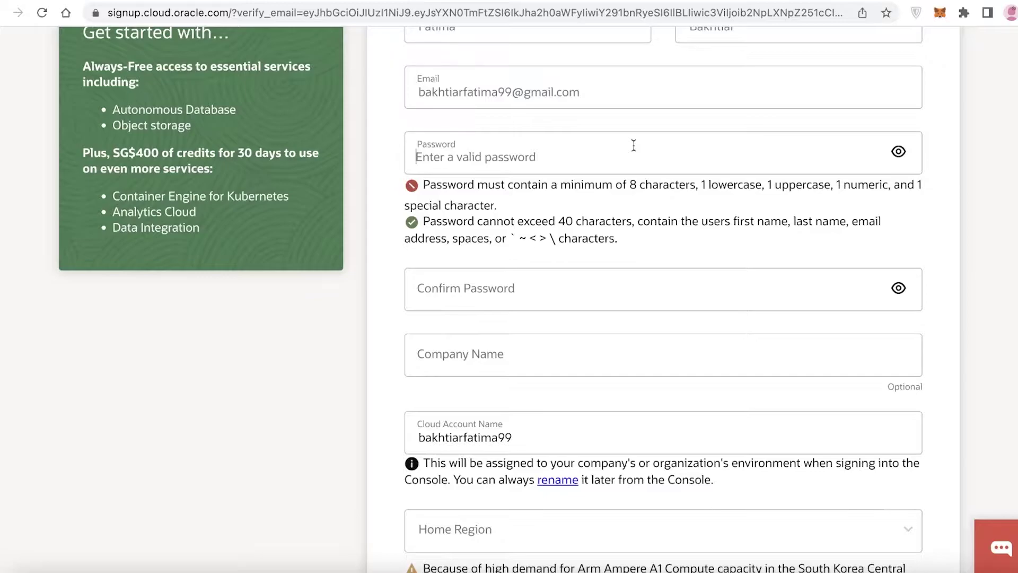
pyautogui.press('super+v')
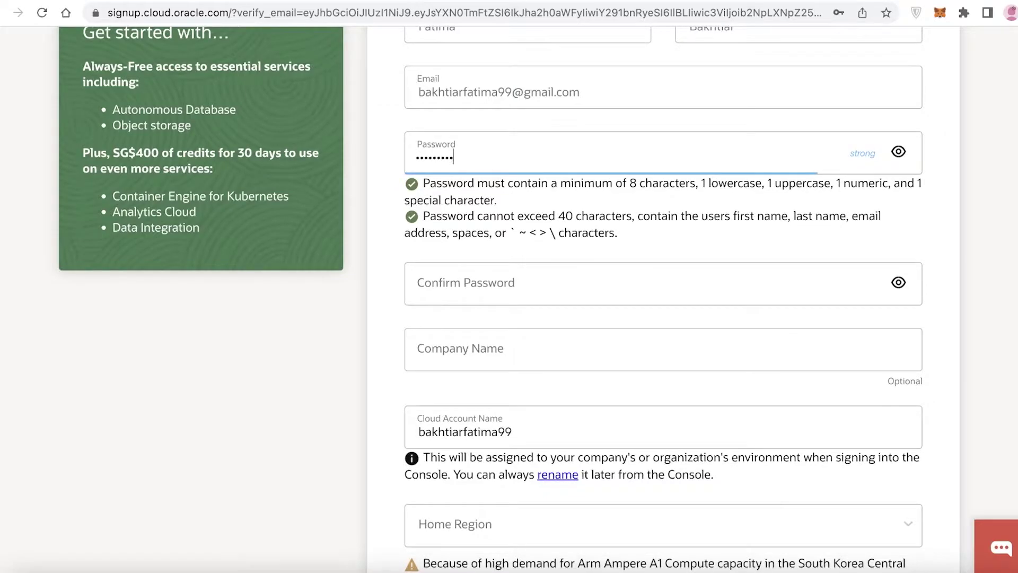
pyautogui.click(647, 288)
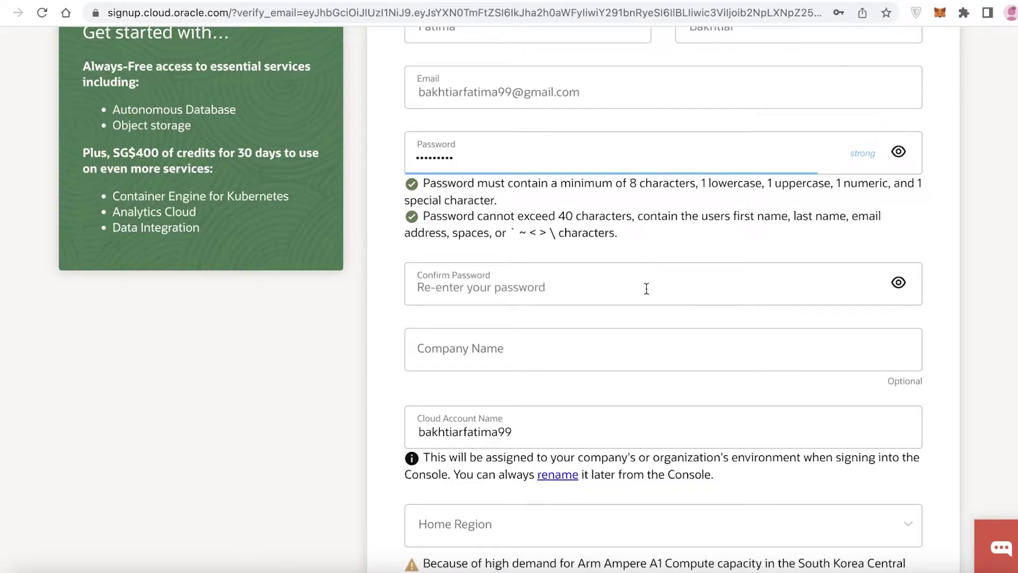
pyautogui.press('super+v')
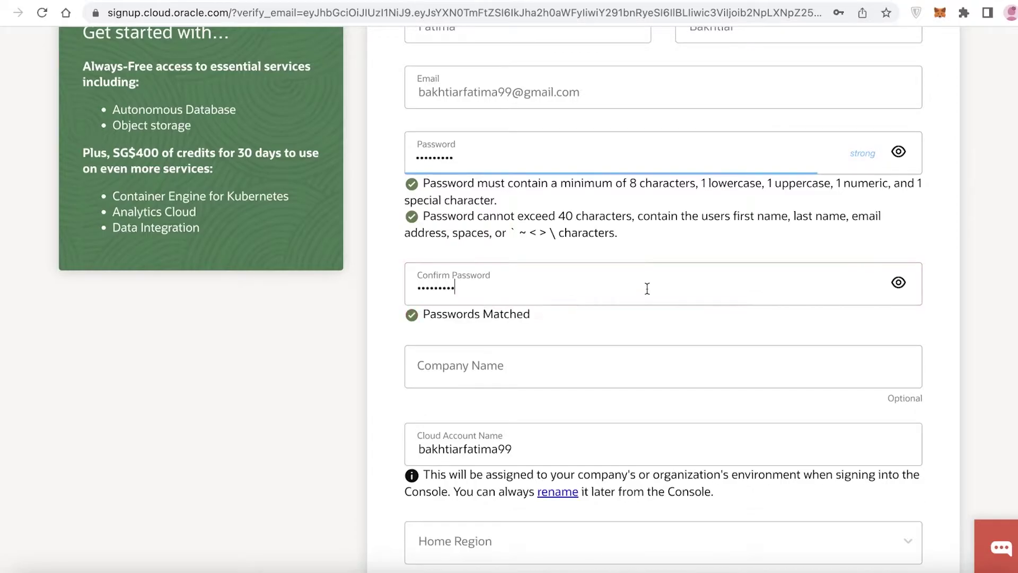
# - Leave the company name empty and set India West (Mumbai) as home region
pyautogui.click(595, 357)
pyautogui.scroll(-2, 564, 323)
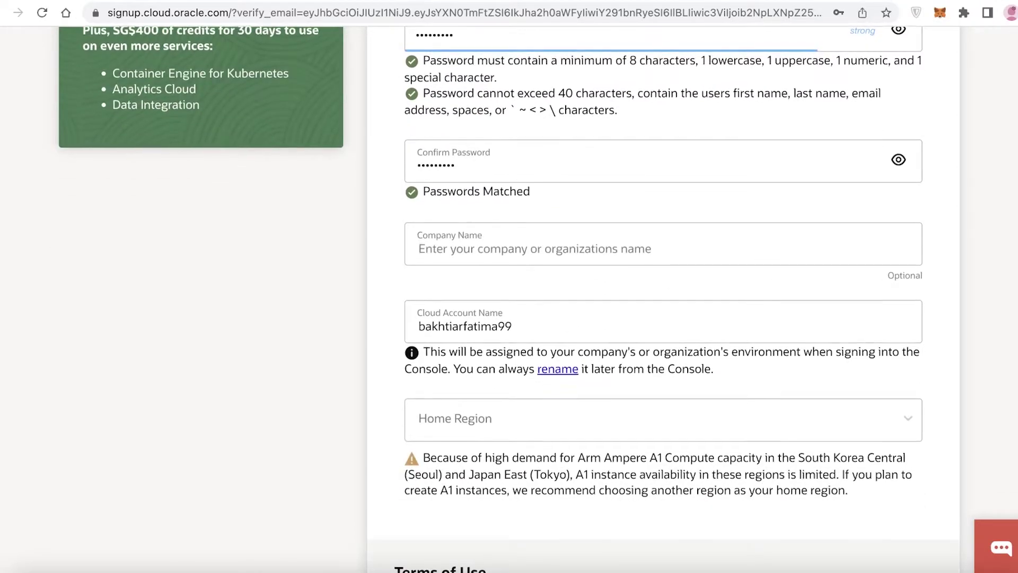
pyautogui.scroll(-1, 565, 323)
pyautogui.click(582, 259)
pyautogui.scroll(-3, 533, 296)
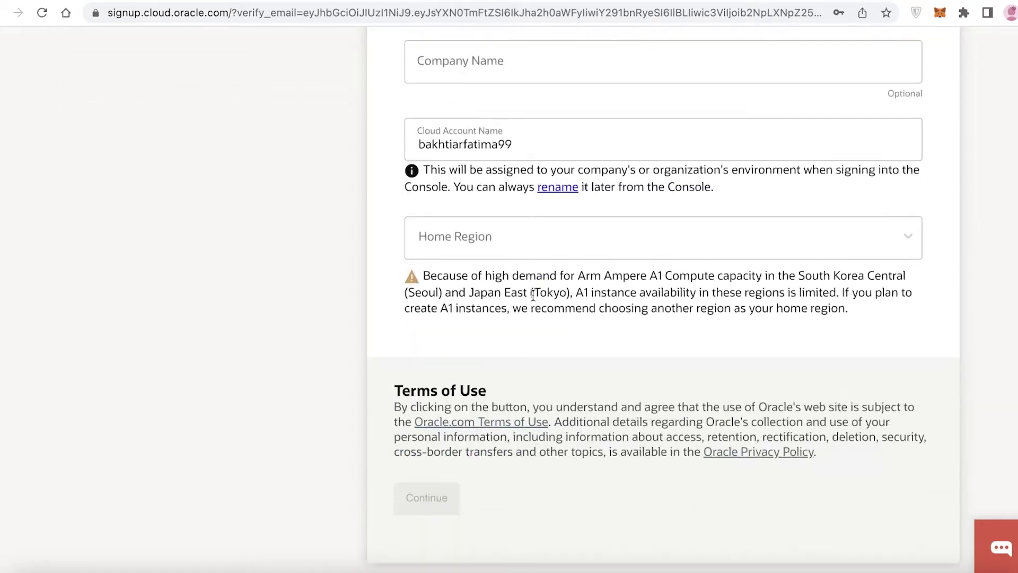
pyautogui.scroll(-1, 495, 238)
pyautogui.scroll(-1, 495, 238)
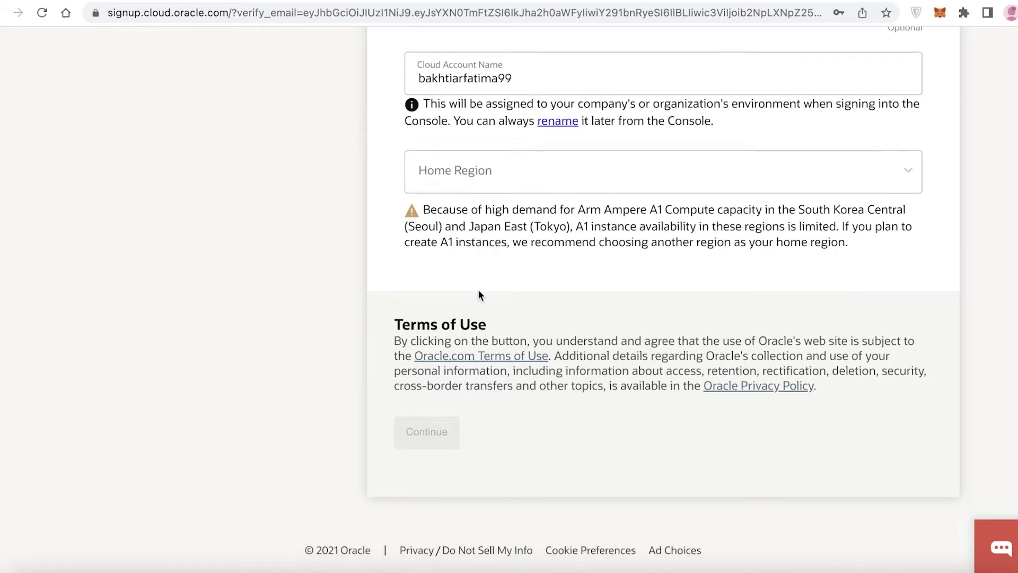
pyautogui.click(495, 183)
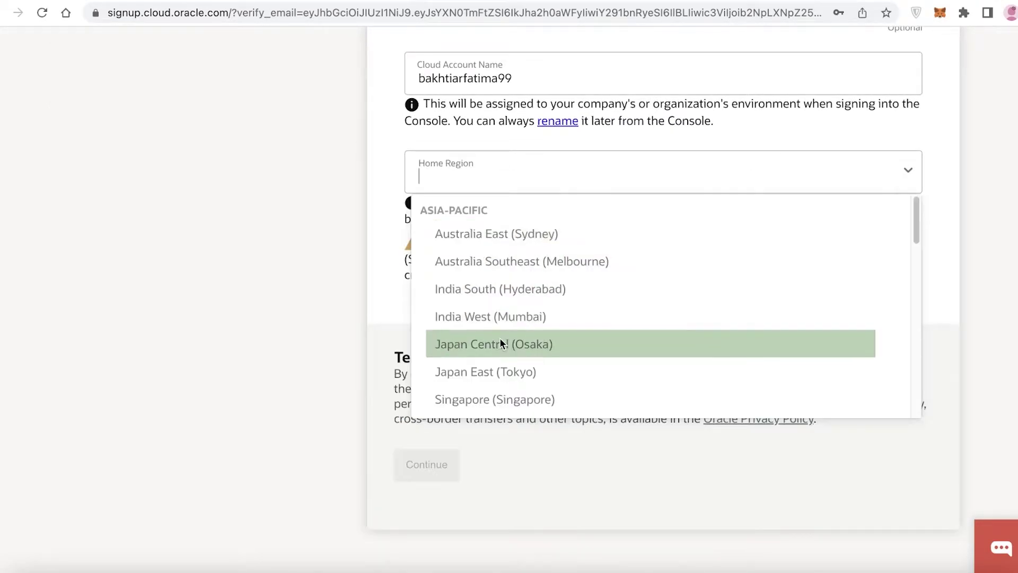
pyautogui.click(504, 316)
pyautogui.scroll(-1, 527, 449)
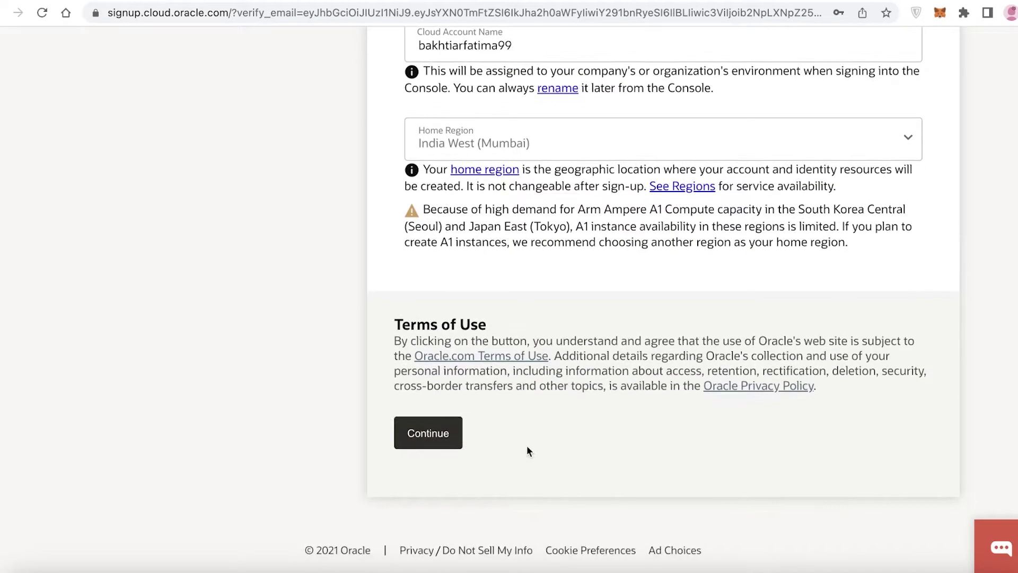
# - Continue to address details, fill in Address Line 1 and move on to City
pyautogui.click(442, 439)
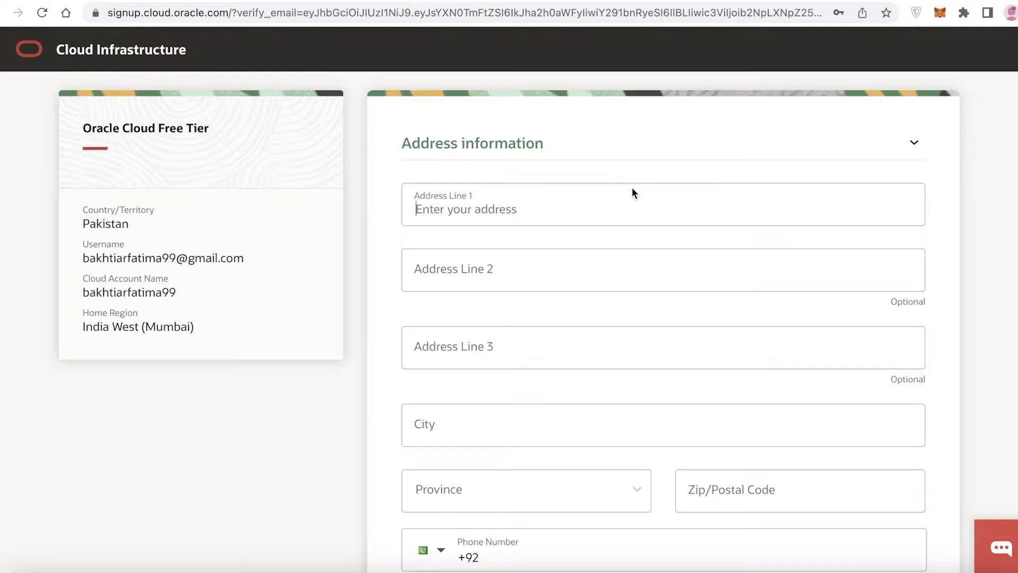
pyautogui.write('Islb')
pyautogui.scroll(-3, 666, 310)
pyautogui.click(563, 330)
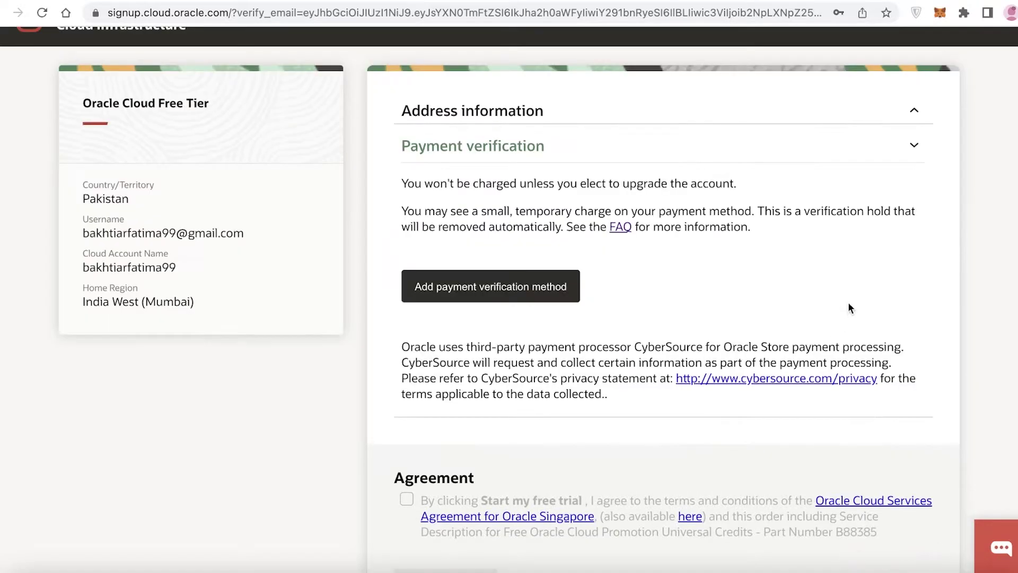
pyautogui.scroll(1, 823, 254)
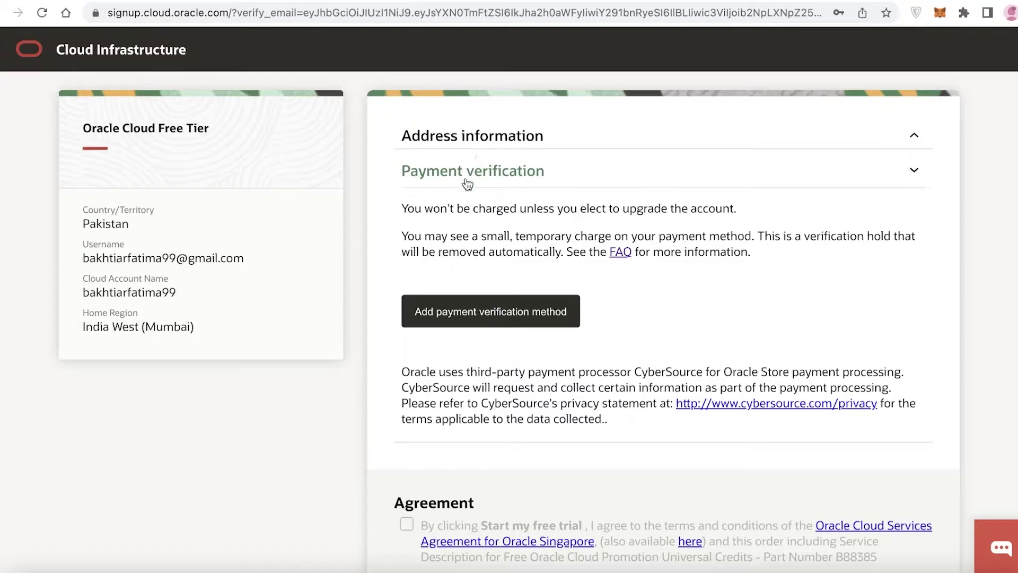
pyautogui.scroll(-1, 484, 243)
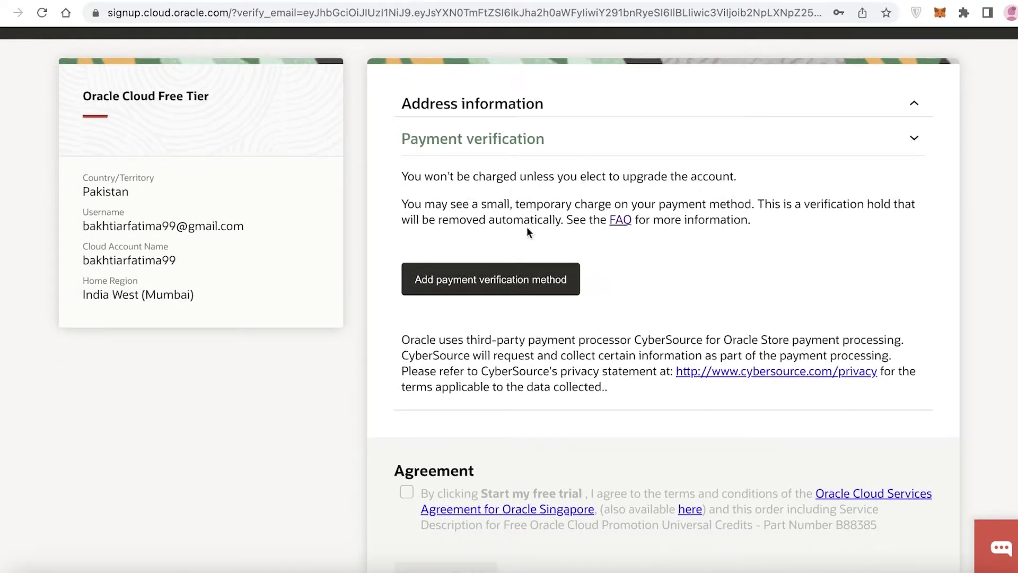
pyautogui.scroll(-1, 527, 228)
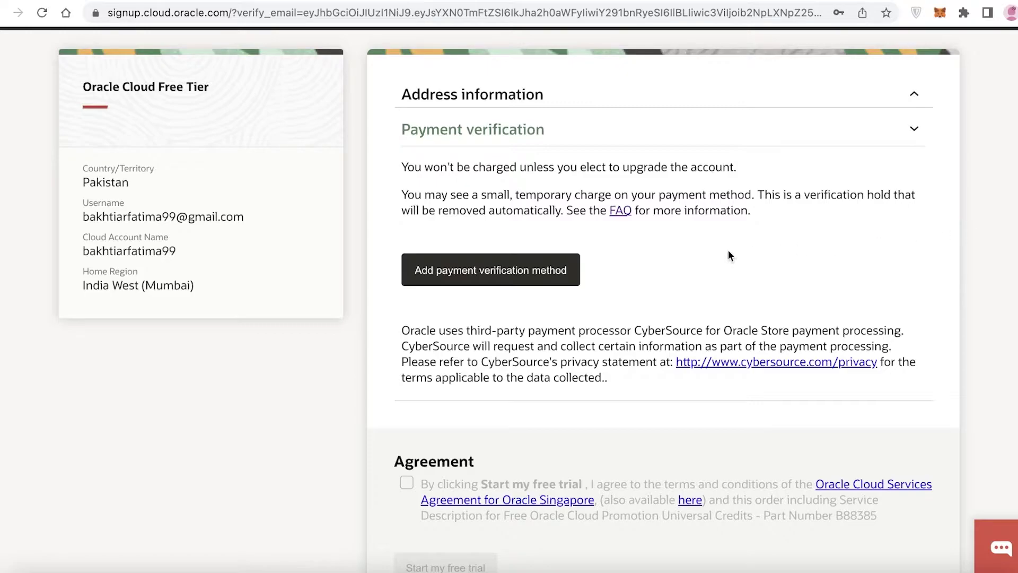
pyautogui.scroll(-1, 651, 265)
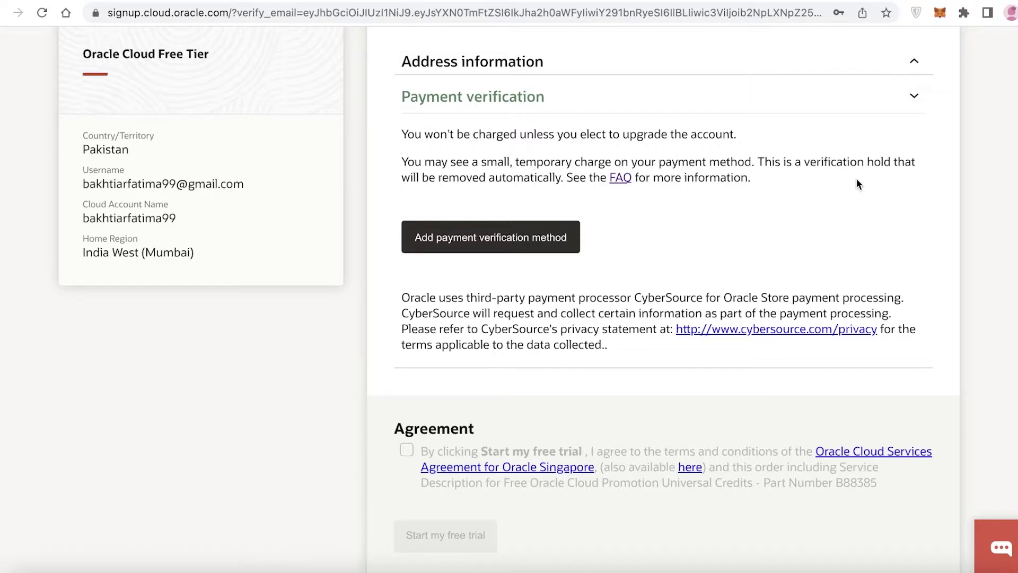
pyautogui.scroll(1, 857, 183)
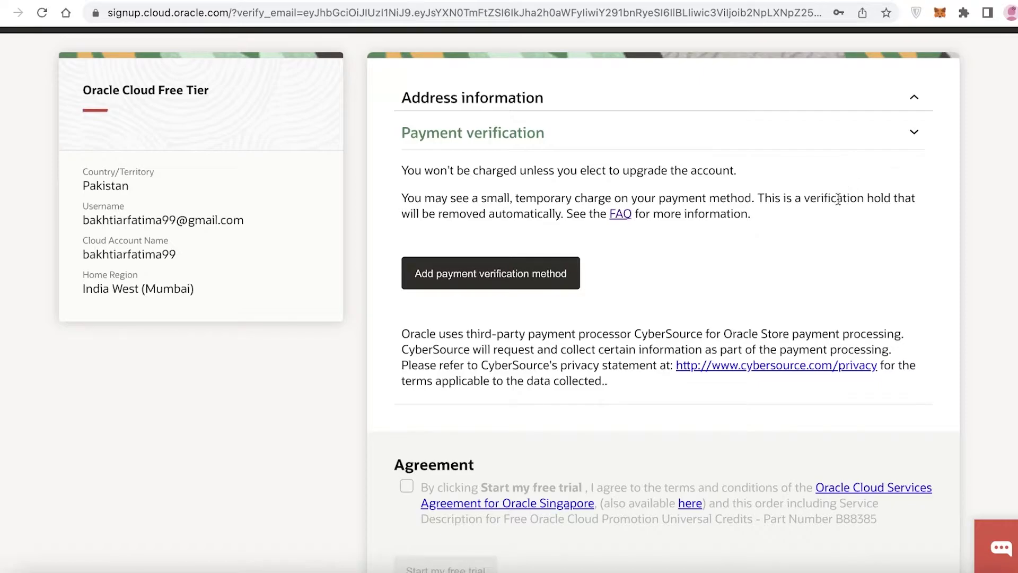
pyautogui.scroll(-1, 822, 204)
pyautogui.scroll(-1, 817, 211)
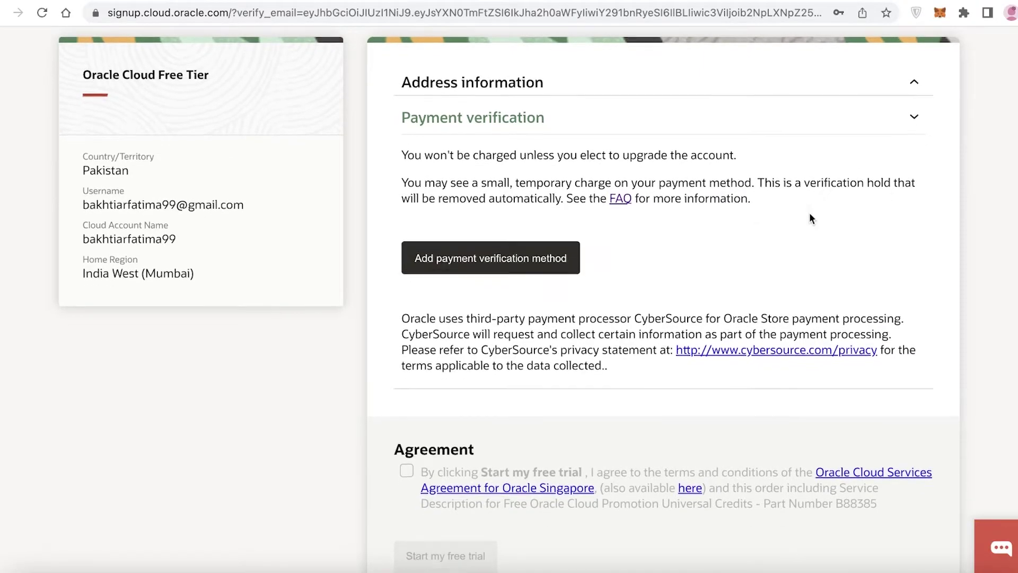
# - Start adding a payment verification method and choose Credit Card
pyautogui.click(549, 260)
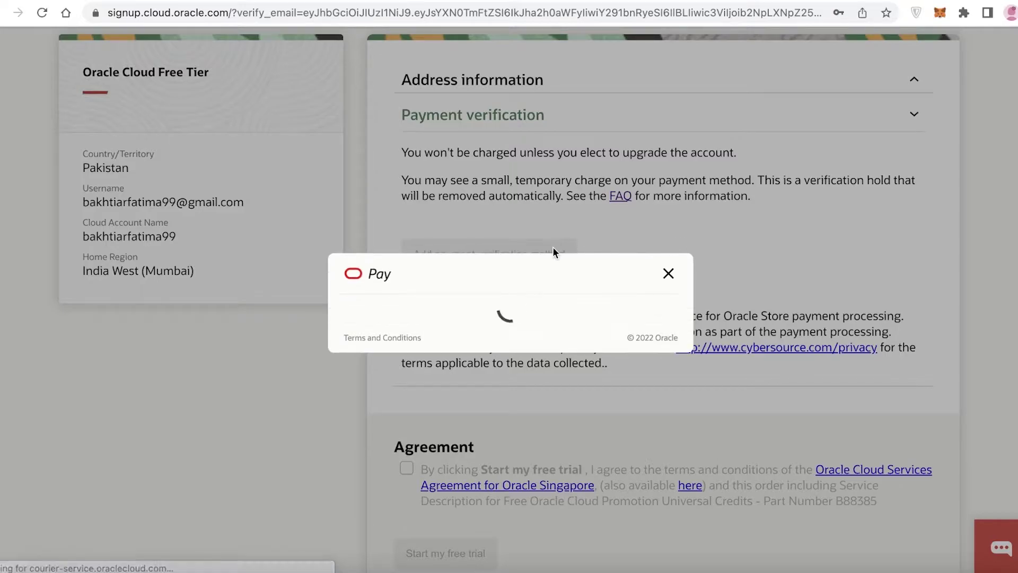
pyautogui.scroll(-1, 557, 292)
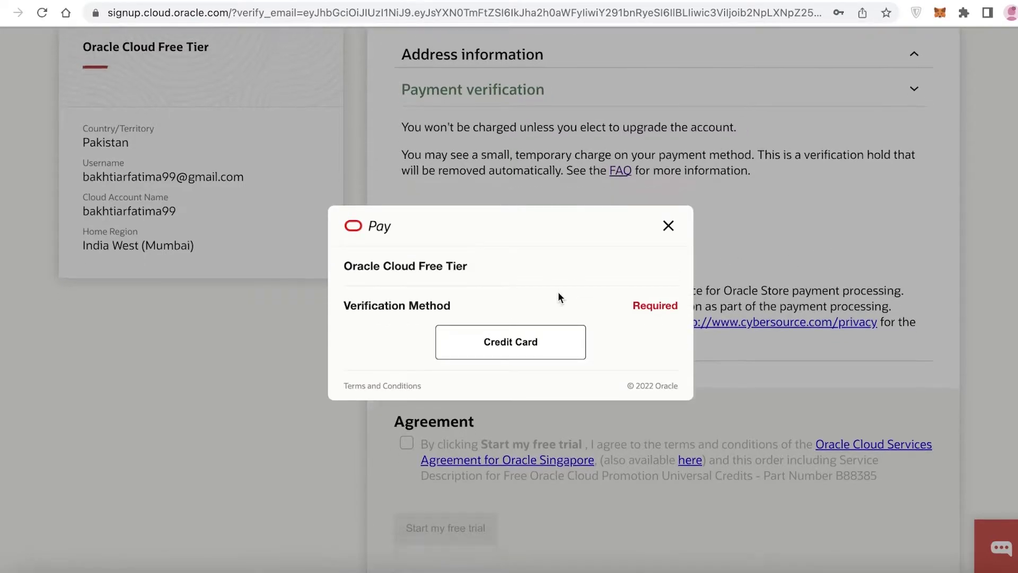
pyautogui.click(464, 337)
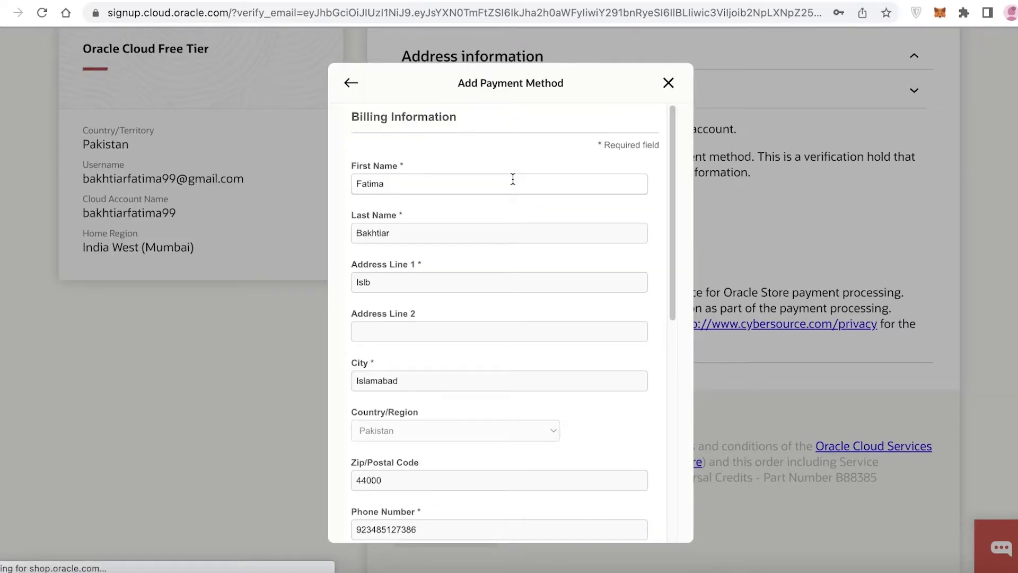
# - Scroll through the card payment dialog, then close it to return to the signup form
pyautogui.scroll(-10, 515, 183)
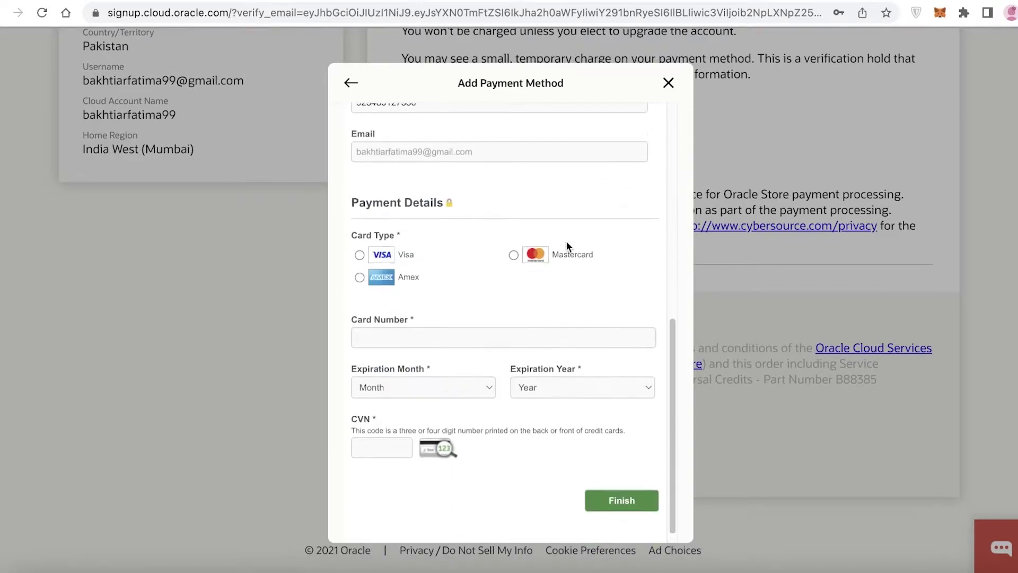
pyautogui.scroll(-1, 567, 244)
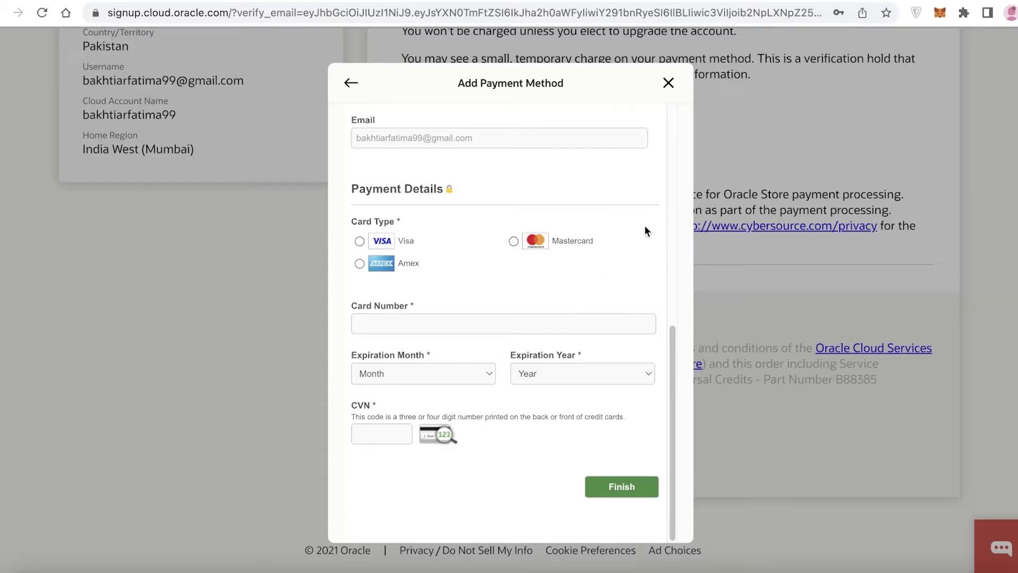
pyautogui.scroll(1, 645, 228)
pyautogui.scroll(-1, 610, 236)
pyautogui.scroll(5, 491, 276)
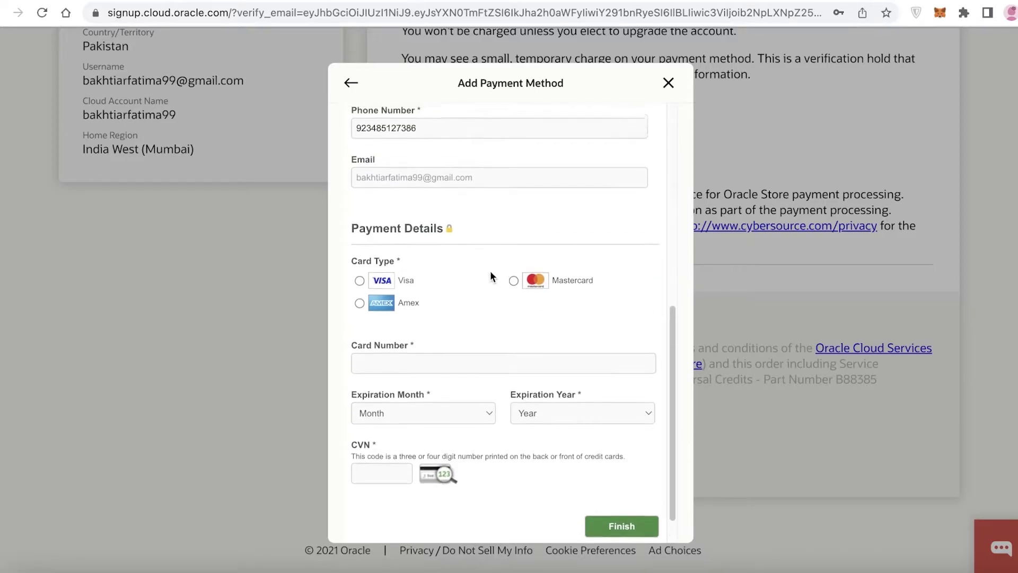
pyautogui.scroll(-5, 451, 297)
pyautogui.scroll(-1, 552, 243)
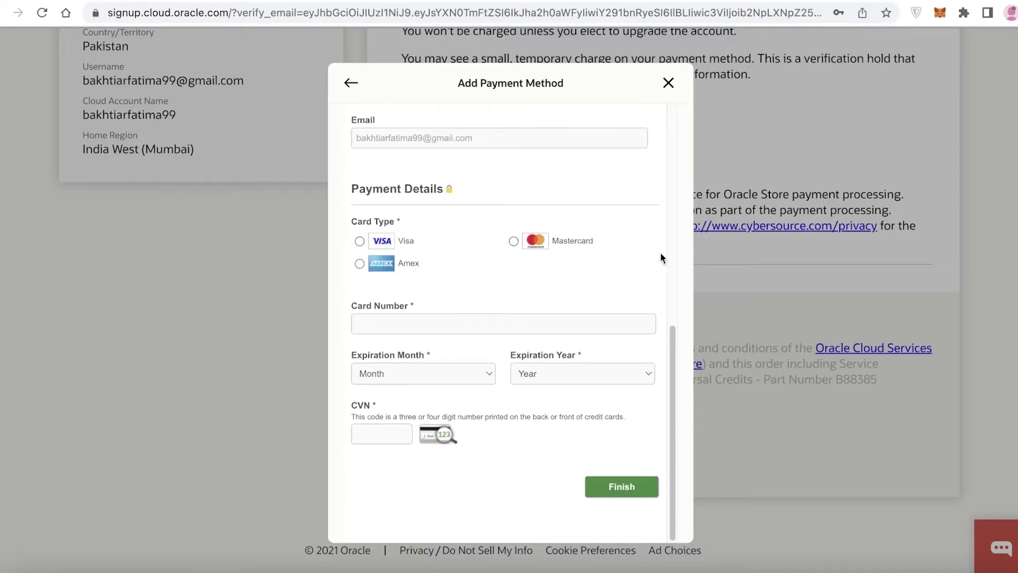
pyautogui.click(714, 280)
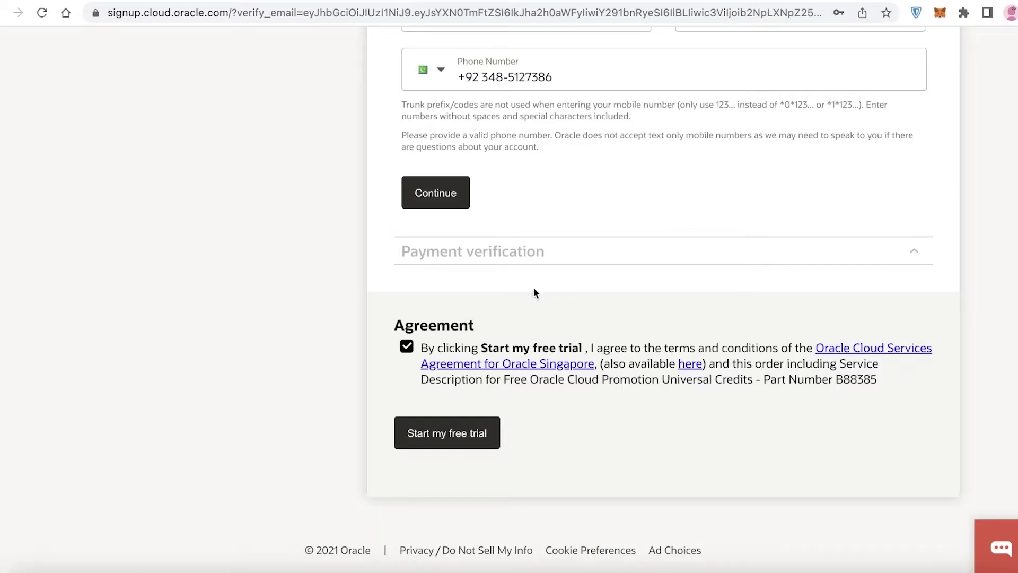
# - Submit the signup with Start my free trial
pyautogui.click(436, 440)
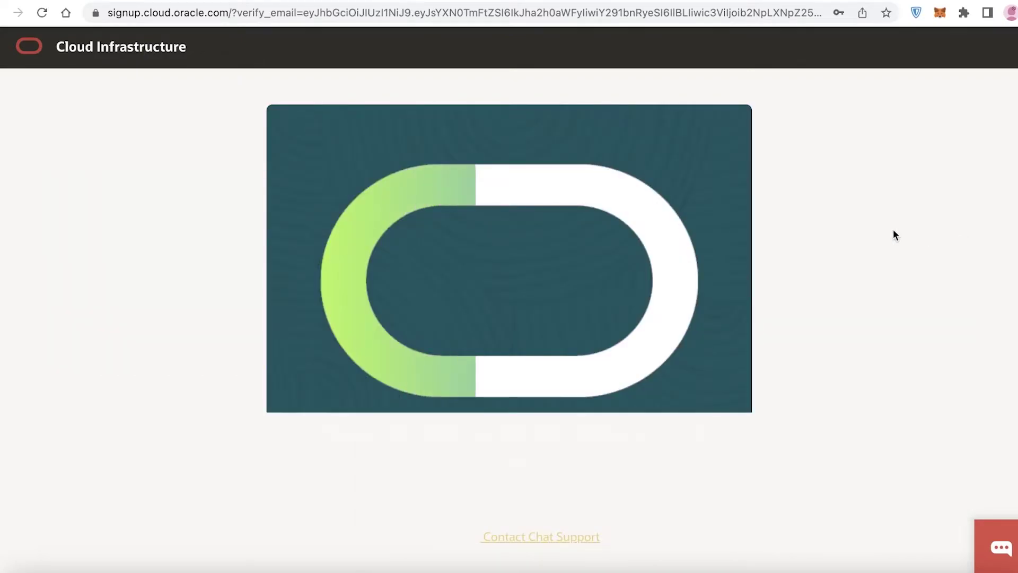
pyautogui.scroll(-4, 710, 252)
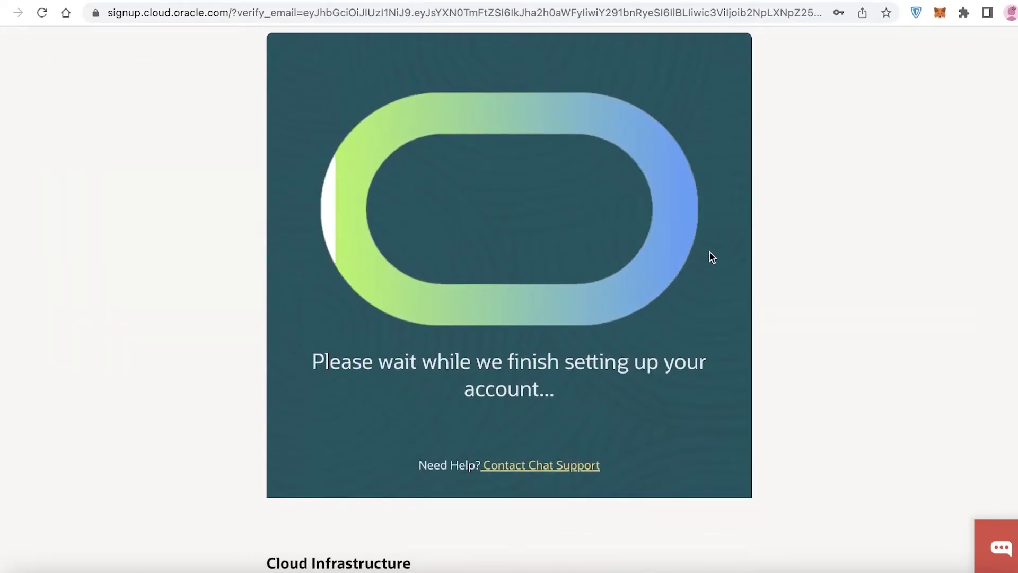
pyautogui.scroll(4, 733, 249)
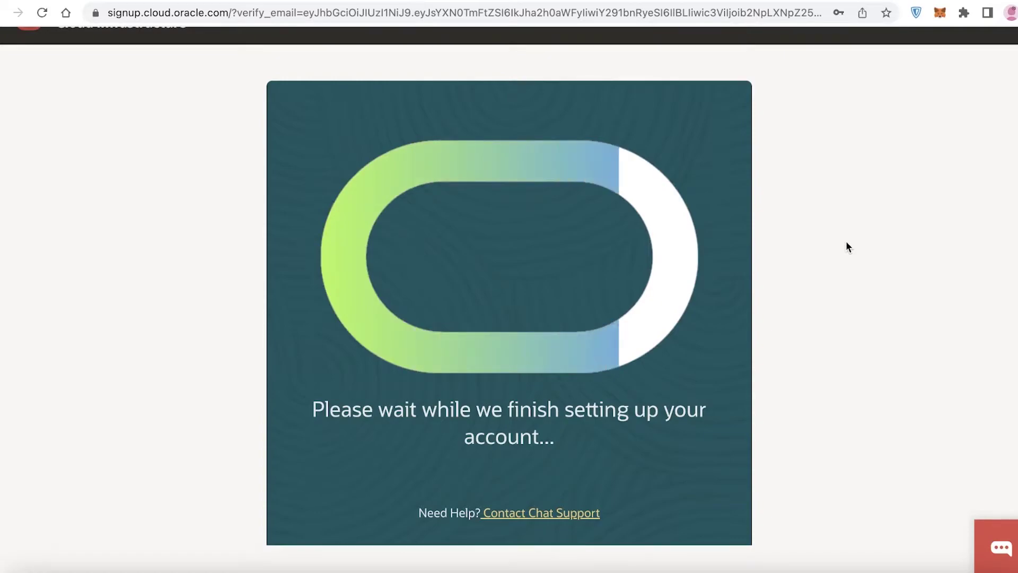
pyautogui.scroll(-1, 847, 246)
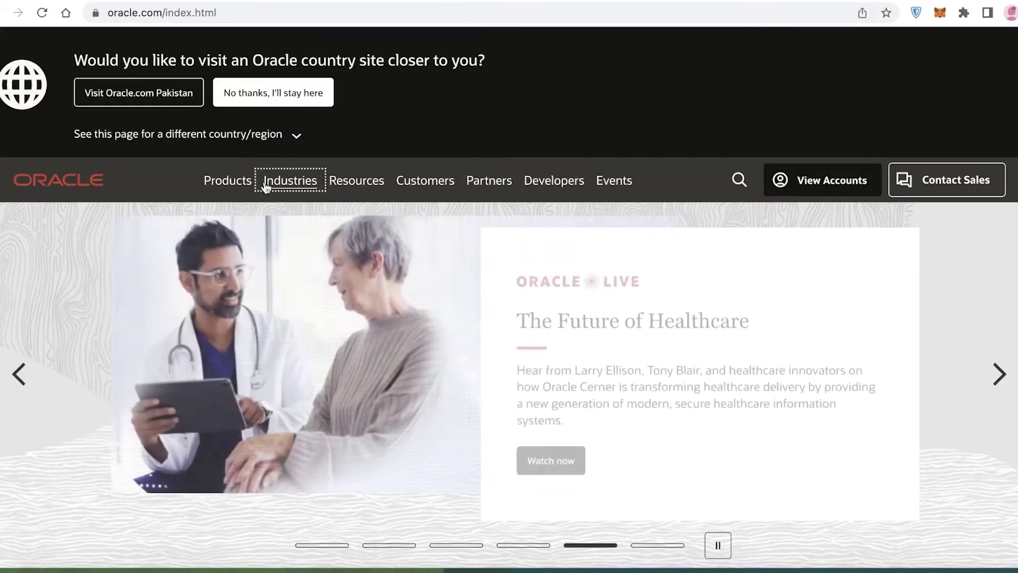
# - Browse the Resources and Partners menus, then open the Government and Education industry page
pyautogui.click(364, 179)
pyautogui.scroll(-2, 459, 222)
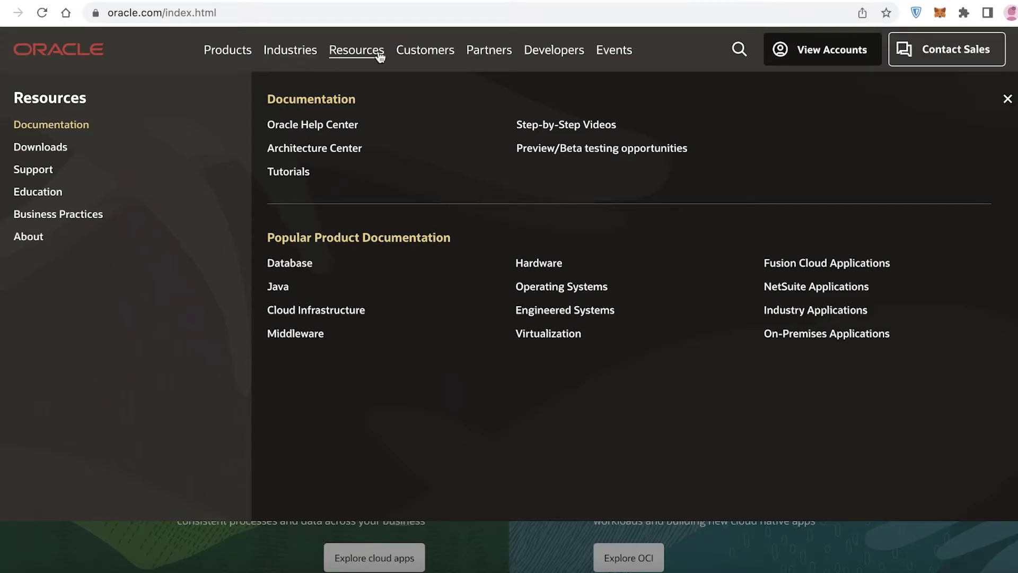
pyautogui.click(498, 51)
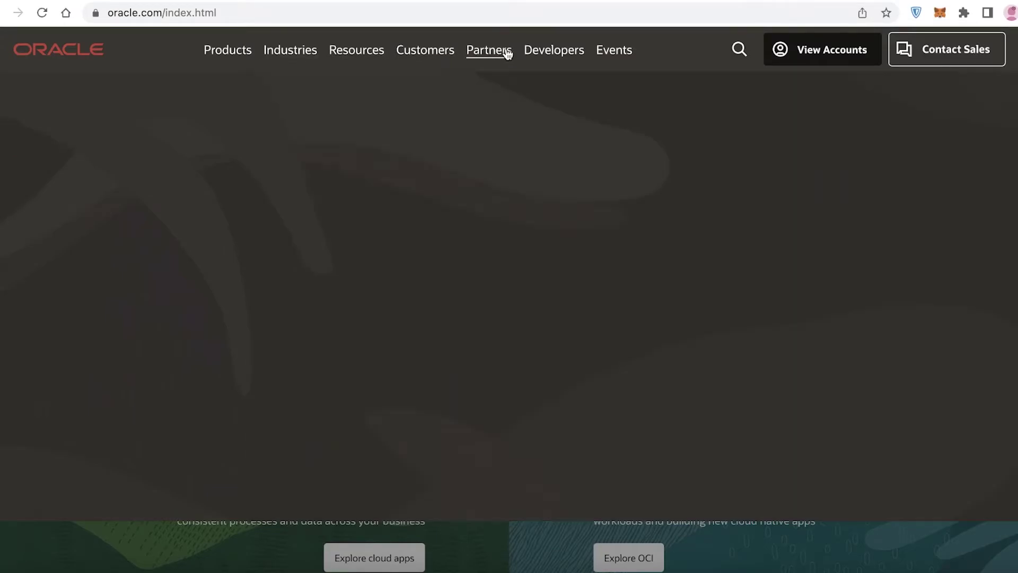
pyautogui.click(293, 59)
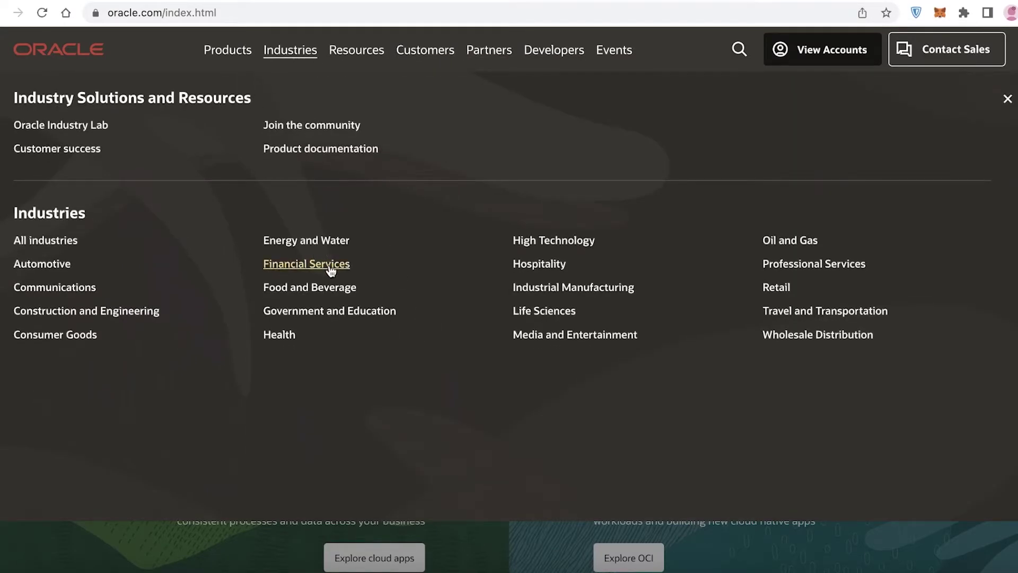
pyautogui.click(308, 314)
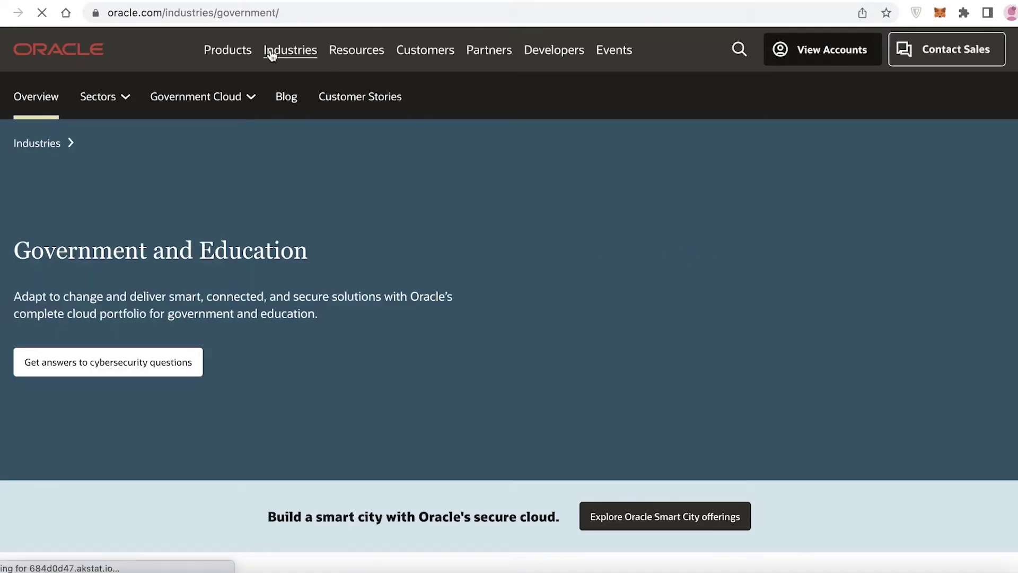
# - Open the Health industry page, then the Life Sciences page, from the Industries menu
pyautogui.click(272, 53)
pyautogui.click(279, 335)
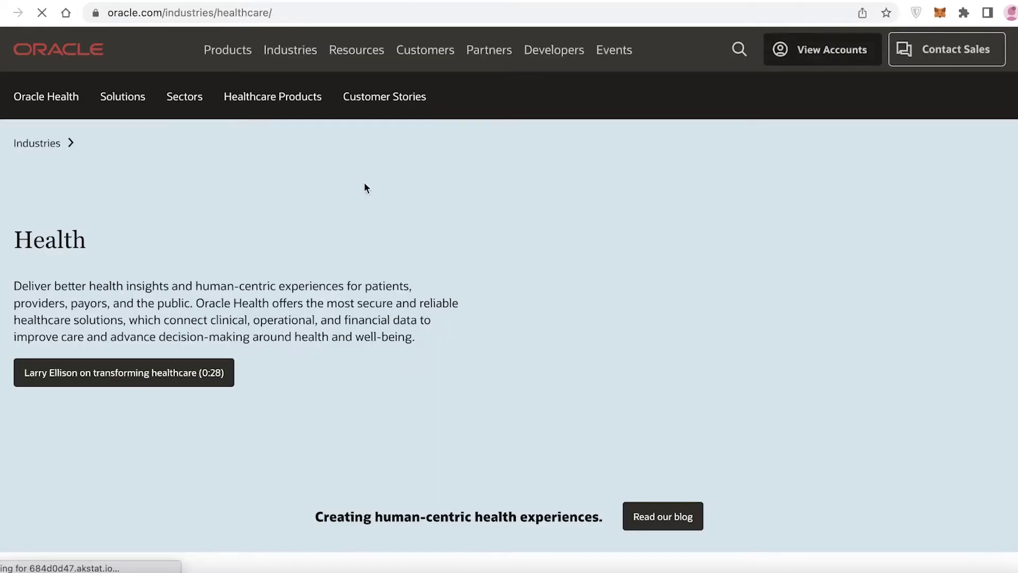
pyautogui.click(295, 53)
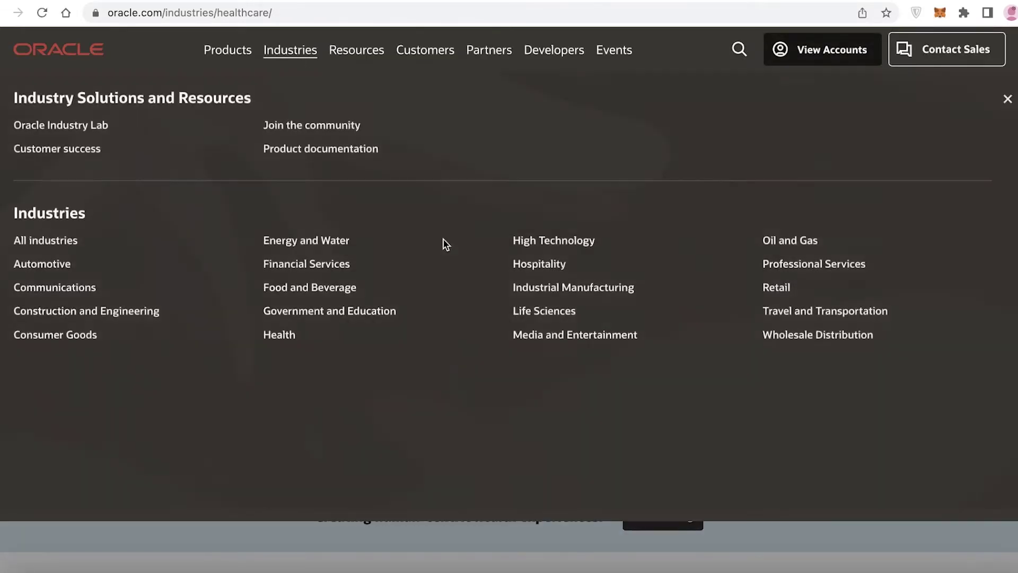
pyautogui.click(545, 313)
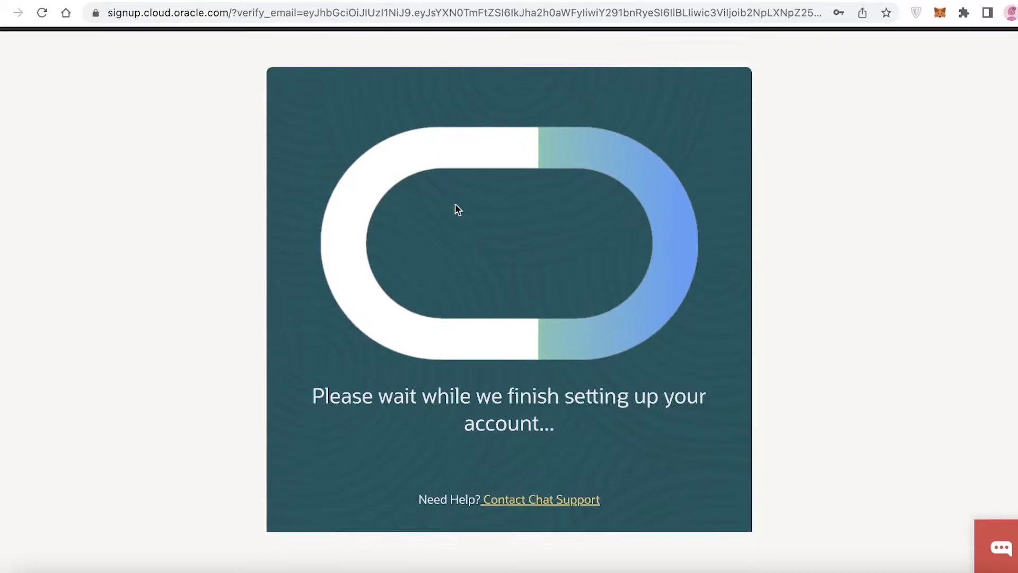
# - Dismiss the Request a Demo popup and scroll through the Life Sciences page
pyautogui.scroll(-6, 680, 211)
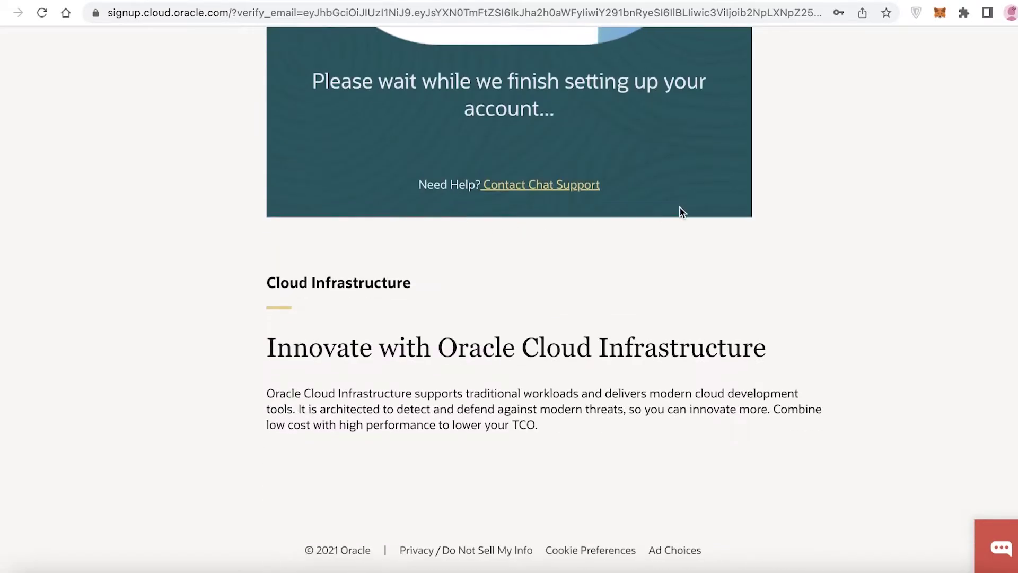
pyautogui.scroll(6, 768, 221)
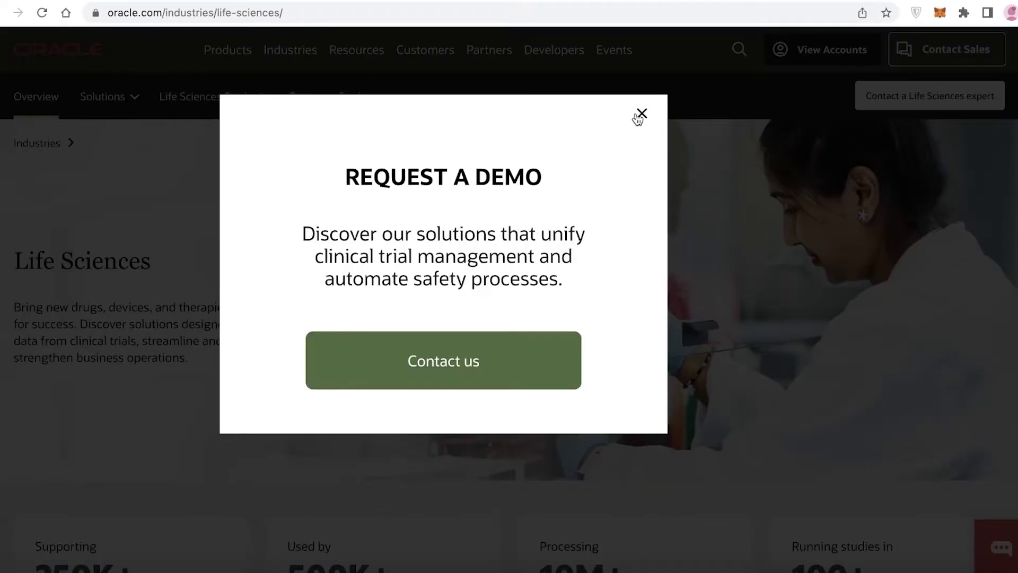
pyautogui.click(641, 114)
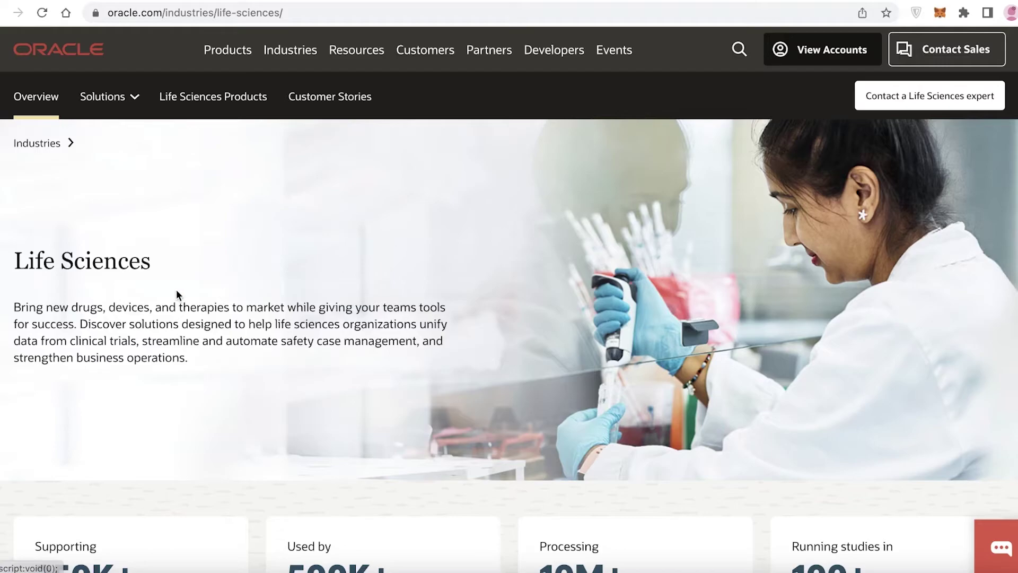
pyautogui.scroll(-7, 176, 289)
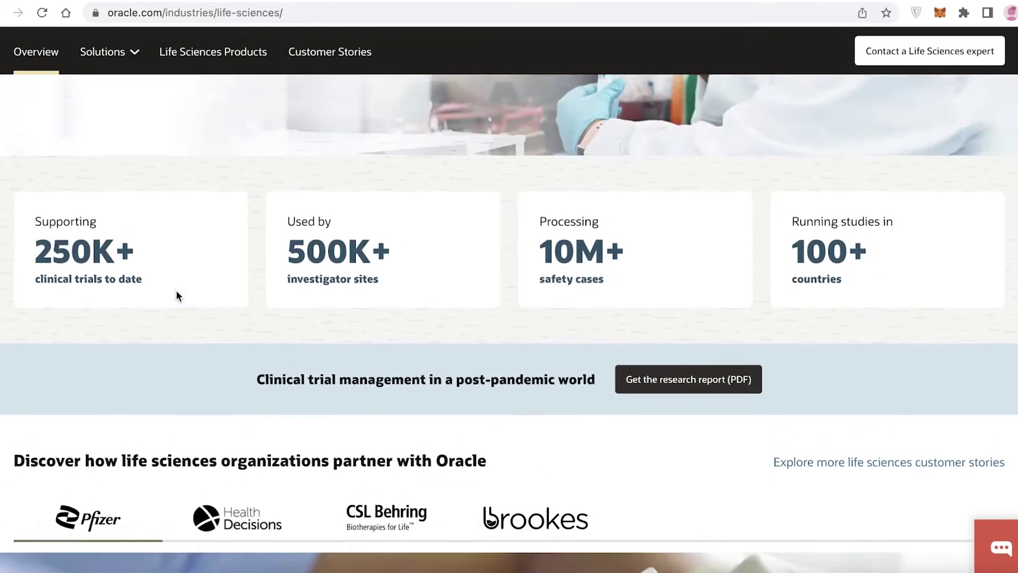
pyautogui.scroll(-15, 176, 292)
pyautogui.scroll(-20, 177, 296)
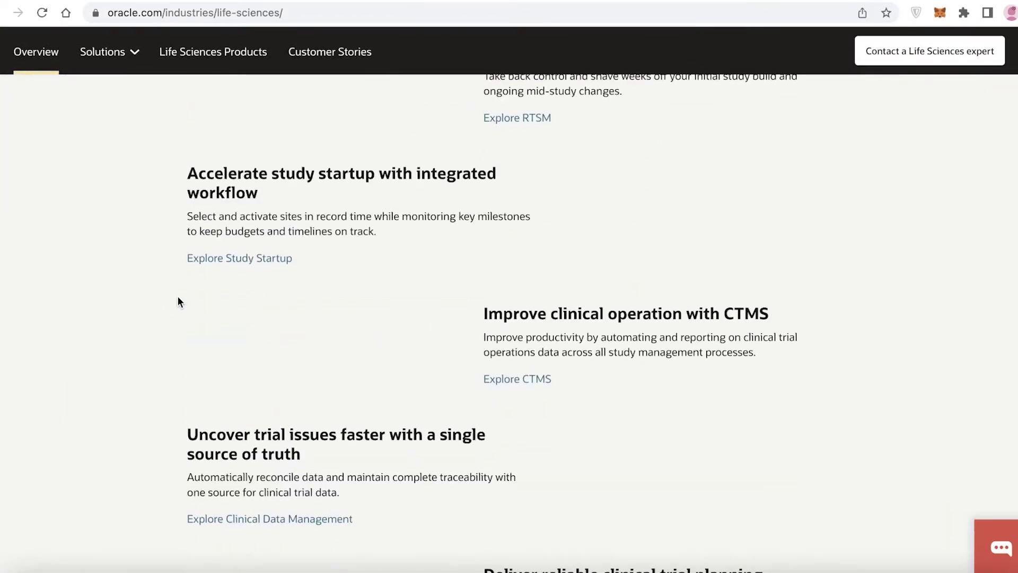
pyautogui.scroll(14, 437, 295)
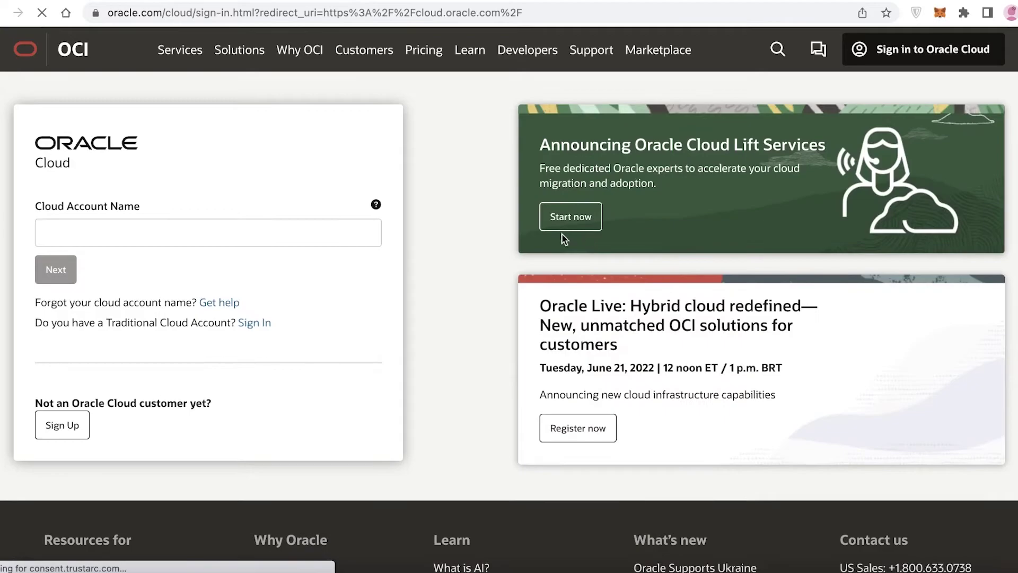
# - Enter the Cloud Account Name and continue to the sign-in step
pyautogui.scroll(-1, 478, 186)
pyautogui.scroll(-1, 478, 192)
pyautogui.scroll(2, 477, 192)
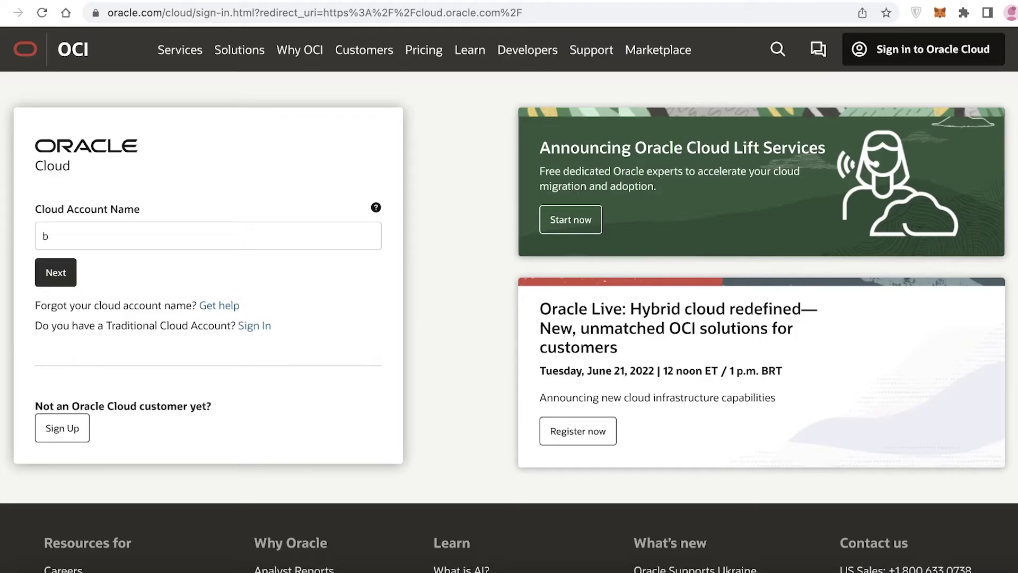
pyautogui.write('htiarfatima99')
pyautogui.click(74, 284)
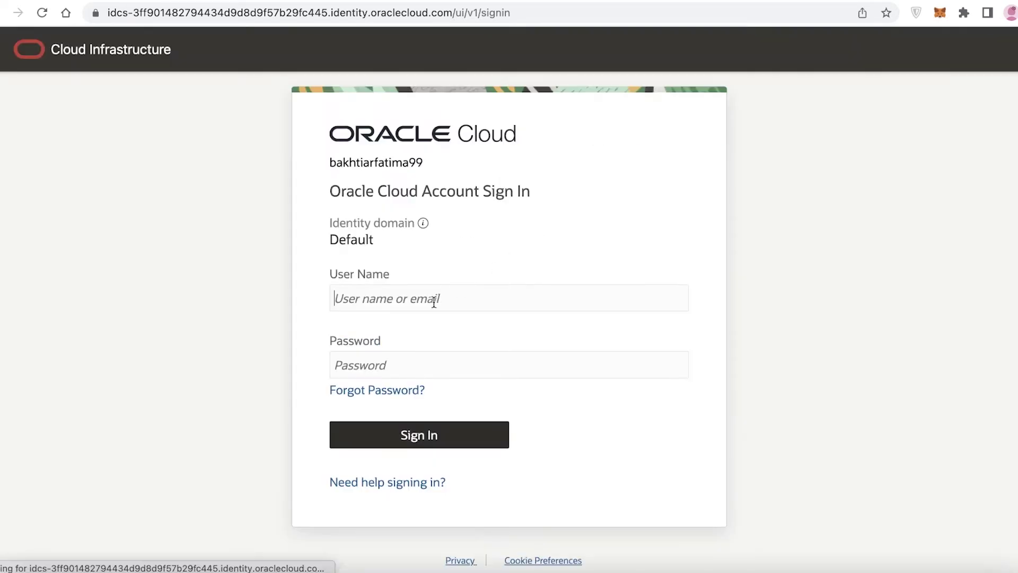
# - Sign in with the saved user name and password, declining to save the password
pyautogui.scroll(-1, 434, 301)
pyautogui.click(468, 270)
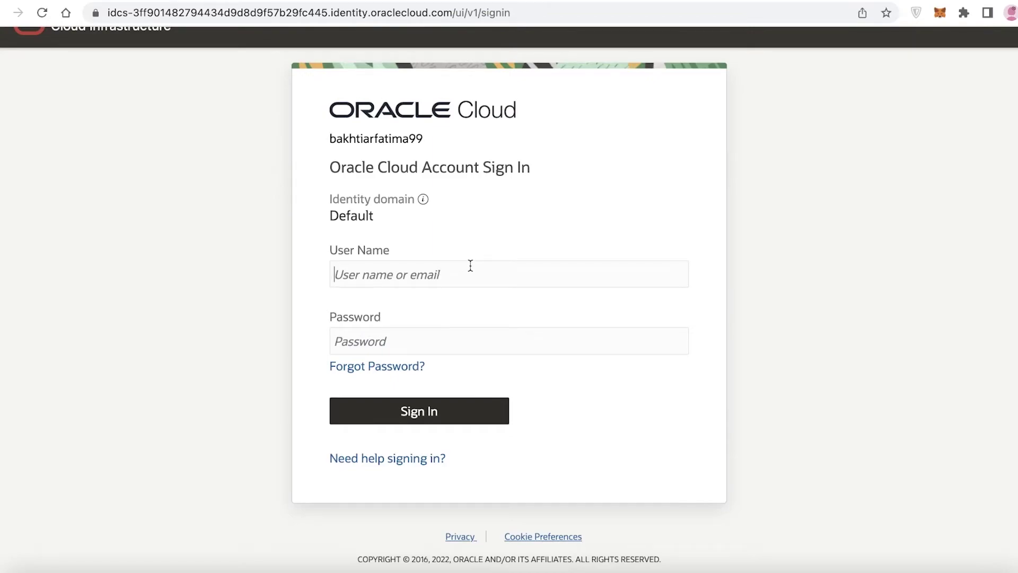
pyautogui.press('Down')
pyautogui.press('Return')
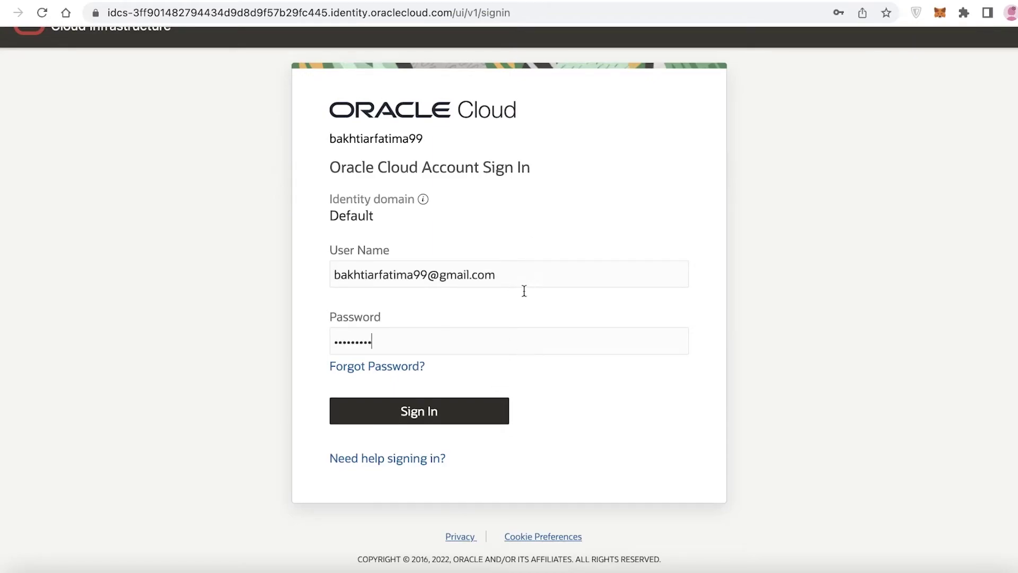
pyautogui.click(435, 411)
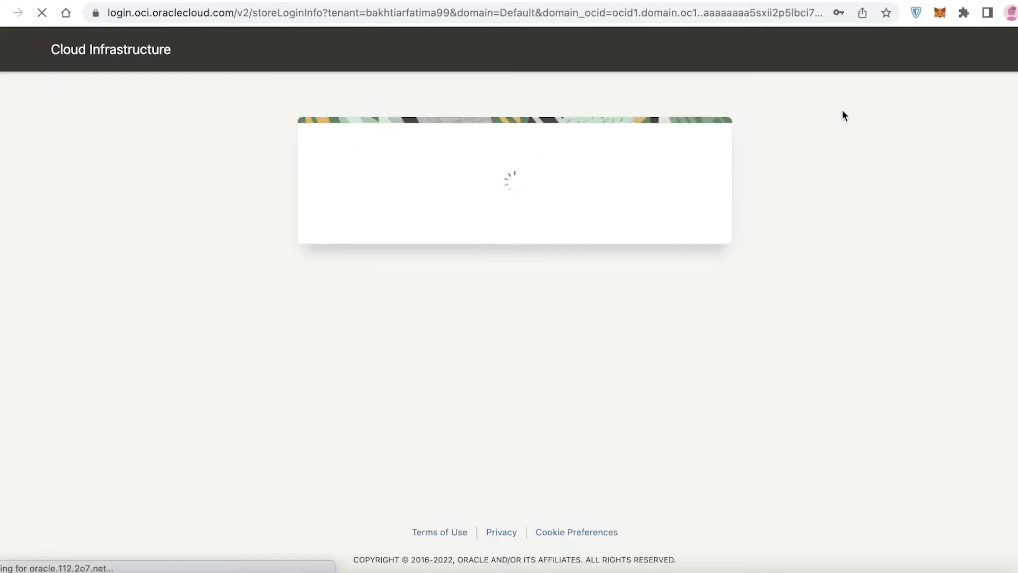
pyautogui.click(806, 256)
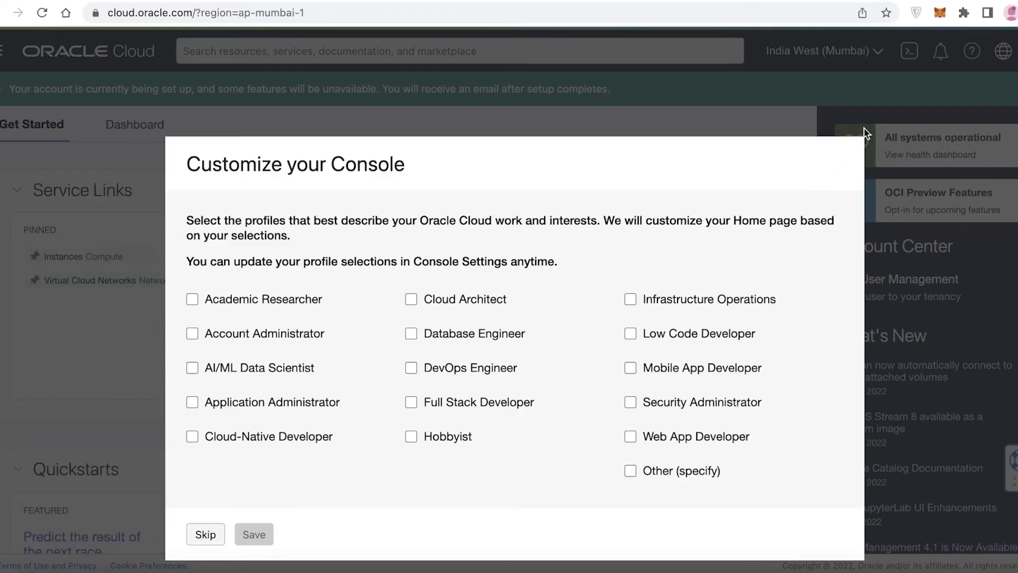
# - Skip the console profile customization, then open and close the navigation menu
pyautogui.click(218, 531)
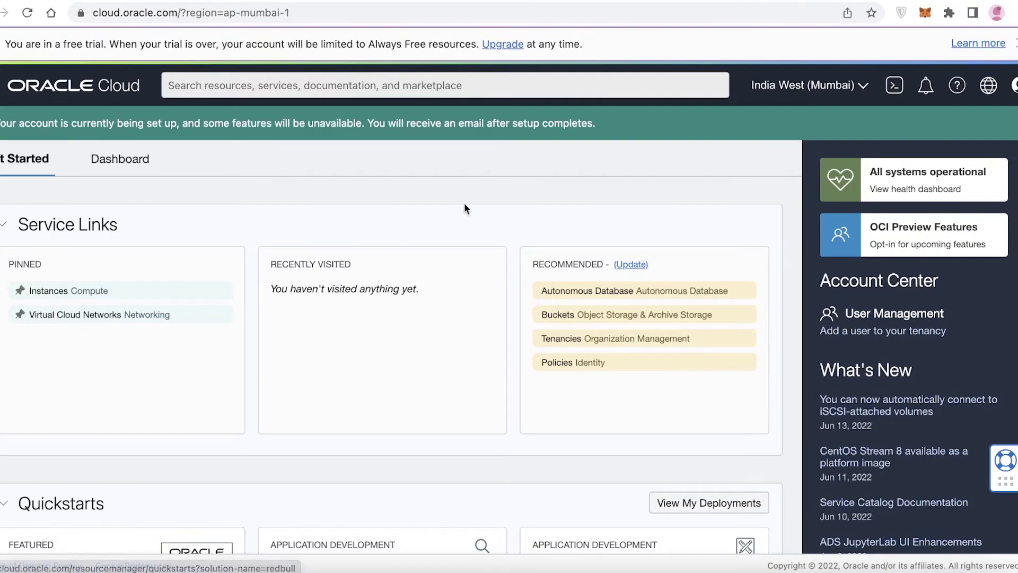
pyautogui.scroll(-1, 960, 182)
pyautogui.scroll(-15, 944, 182)
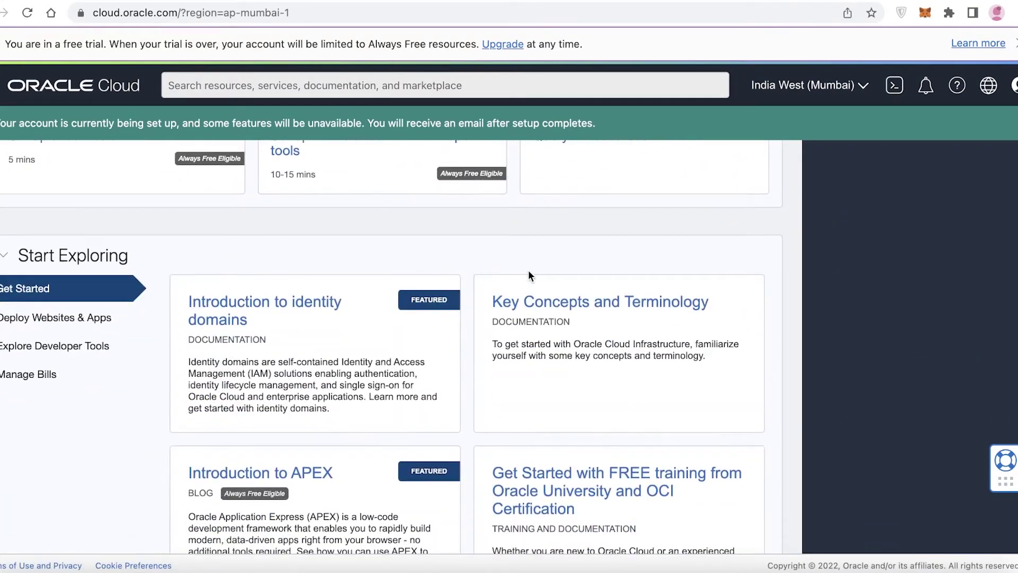
pyautogui.scroll(14, 529, 272)
pyautogui.scroll(2, 529, 275)
pyautogui.click(0, 88)
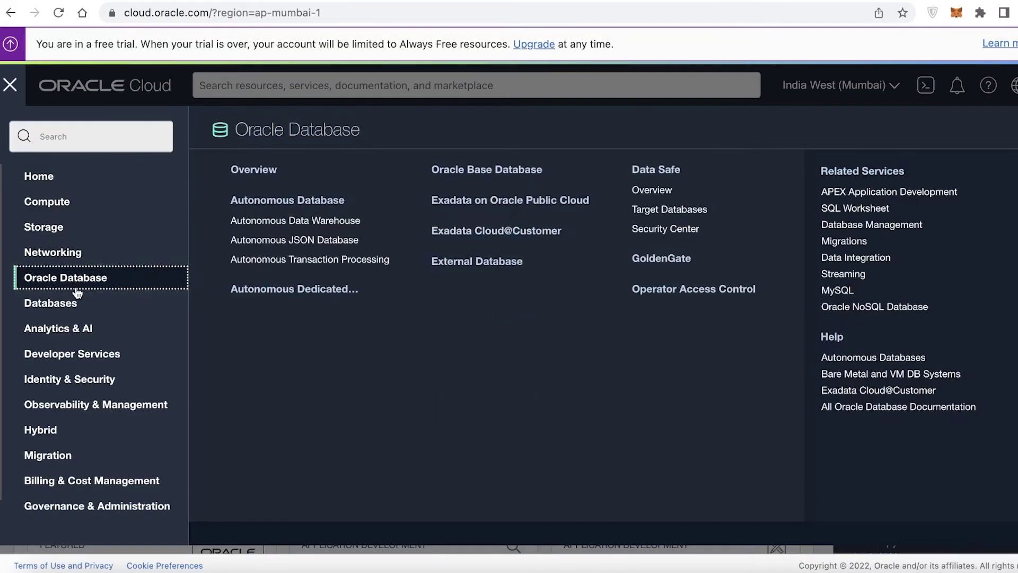
pyautogui.click(9, 84)
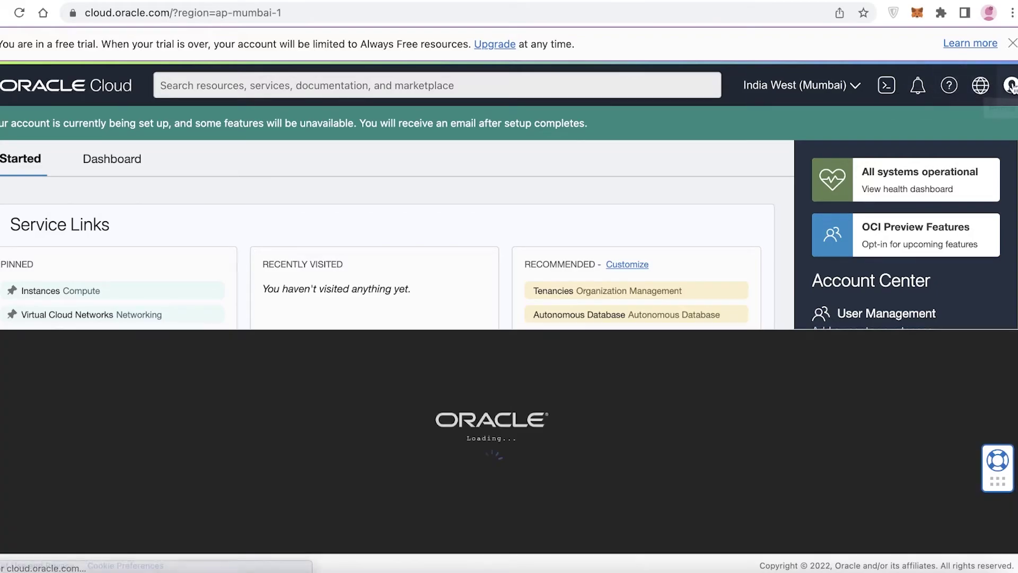
# - Start a Cloud Shell session from the console header, then exit it
pyautogui.click(1010, 85)
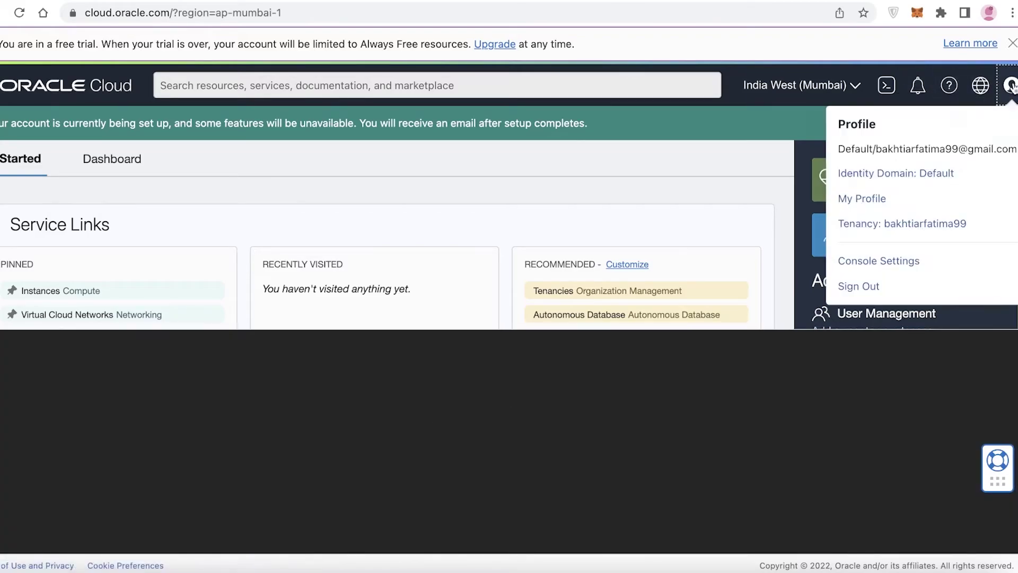
pyautogui.click(755, 172)
pyautogui.scroll(-5, 755, 172)
pyautogui.scroll(5, 326, 237)
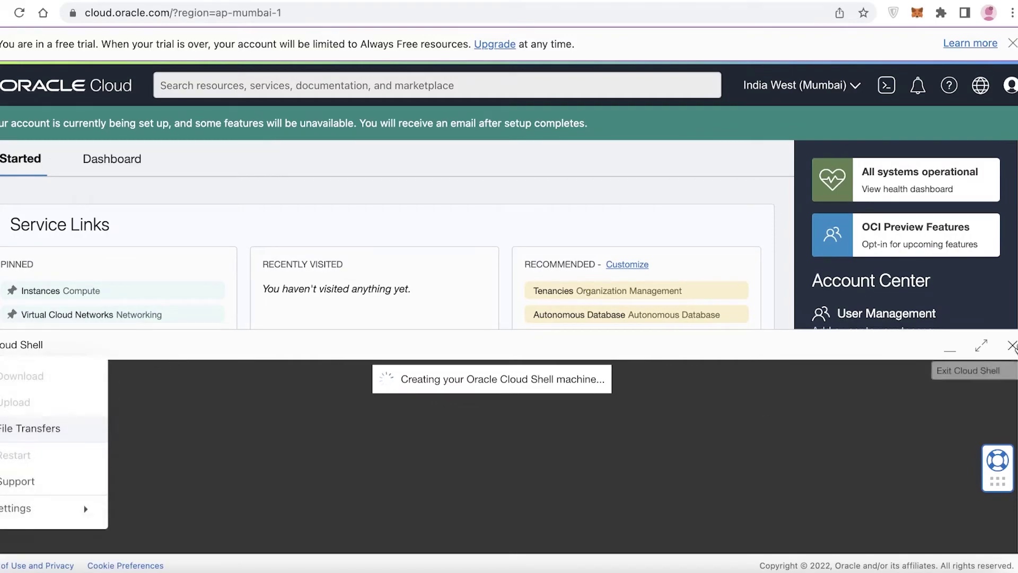
pyautogui.click(1012, 345)
# - Visit Buckets through the Store data quickstart, then return to the console home page
pyautogui.scroll(-15, 671, 207)
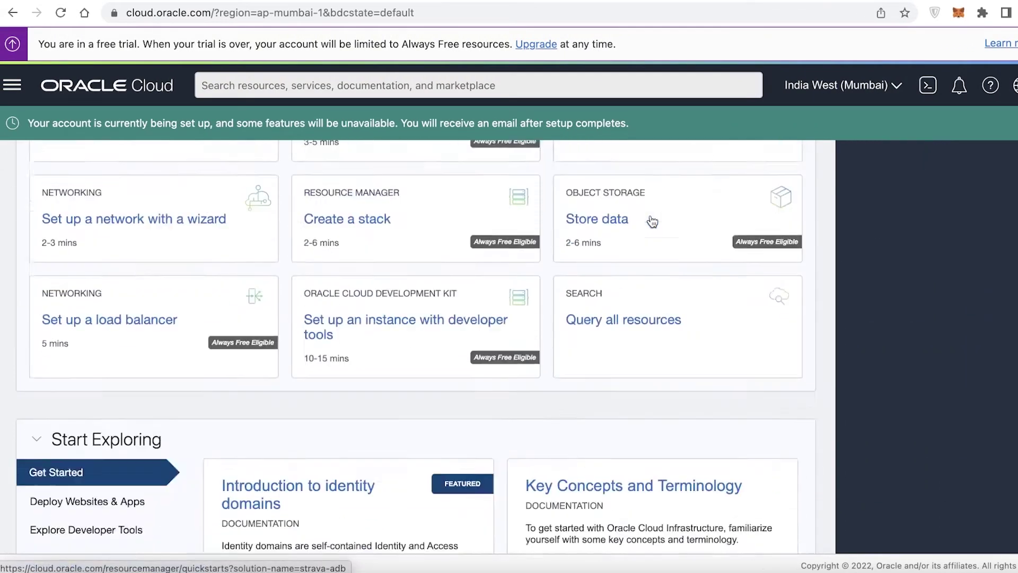
pyautogui.scroll(5, 648, 221)
pyautogui.scroll(-10, 545, 250)
pyautogui.scroll(5, 515, 265)
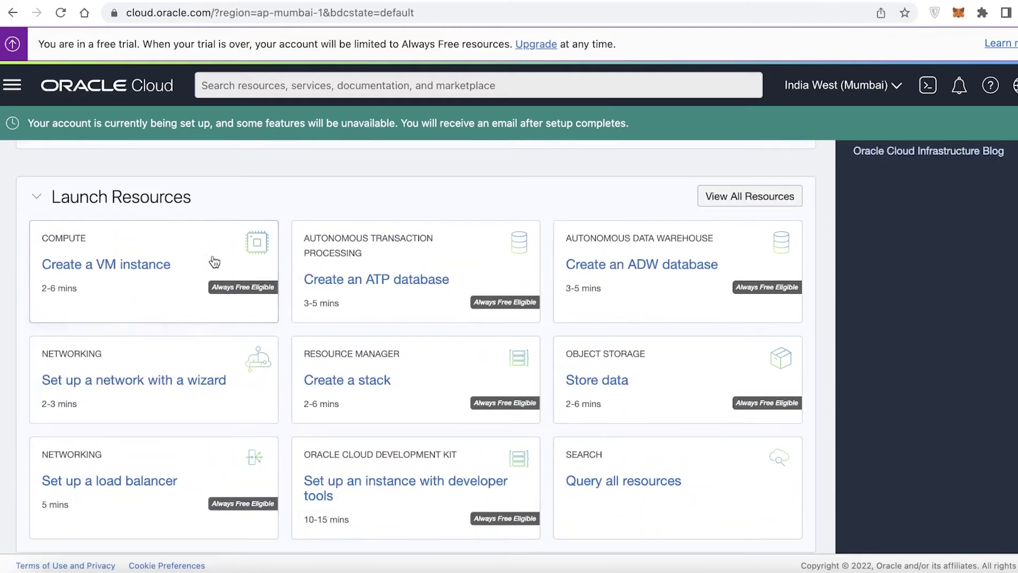
pyautogui.scroll(-3, 675, 243)
pyautogui.click(679, 222)
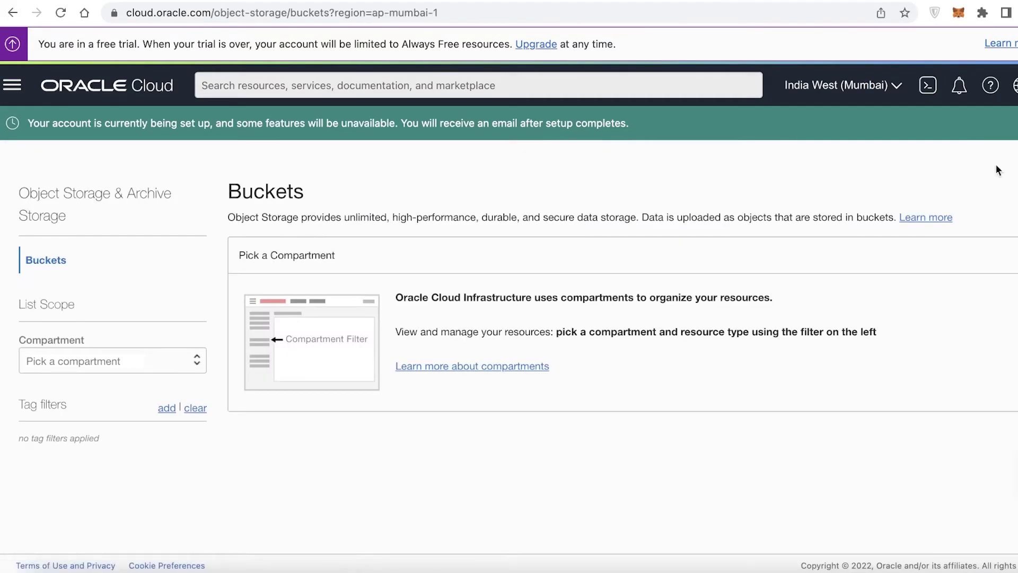
pyautogui.click(62, 100)
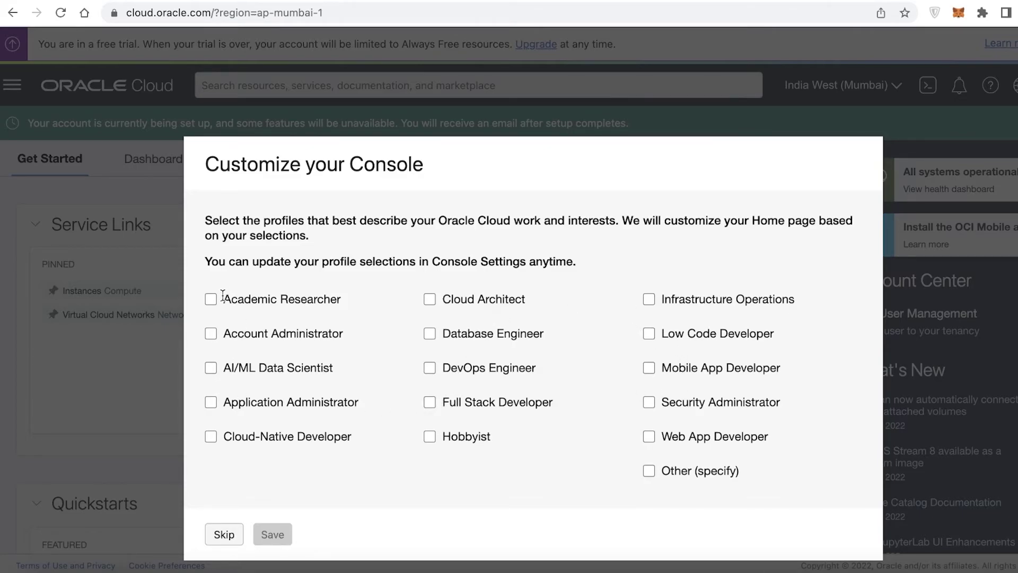
# - Choose Academic Researcher, then collapse the Service Links, Quickstarts and Launch Resources sections
pyautogui.click(286, 533)
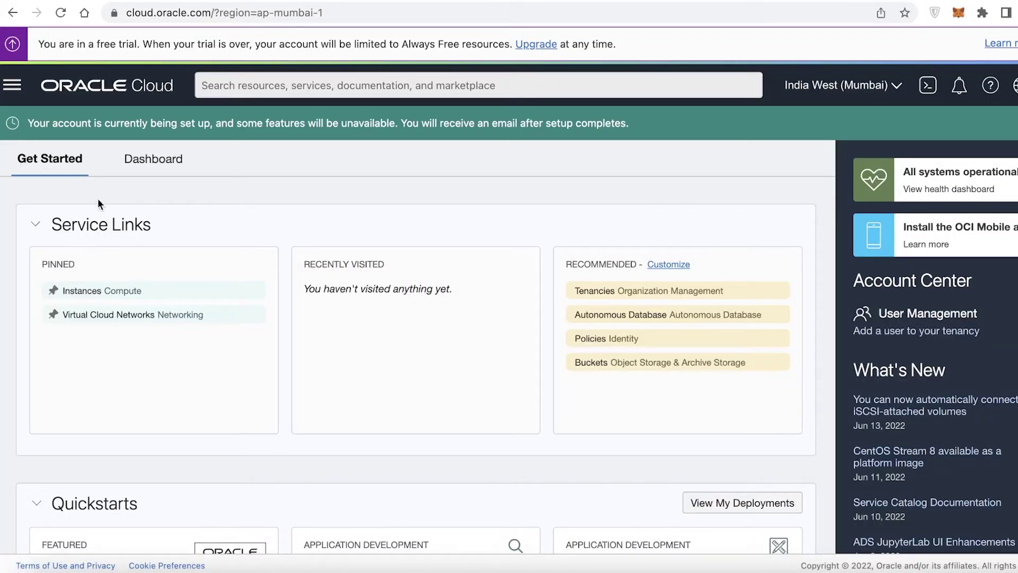
pyautogui.scroll(-5, 98, 203)
pyautogui.scroll(5, 111, 228)
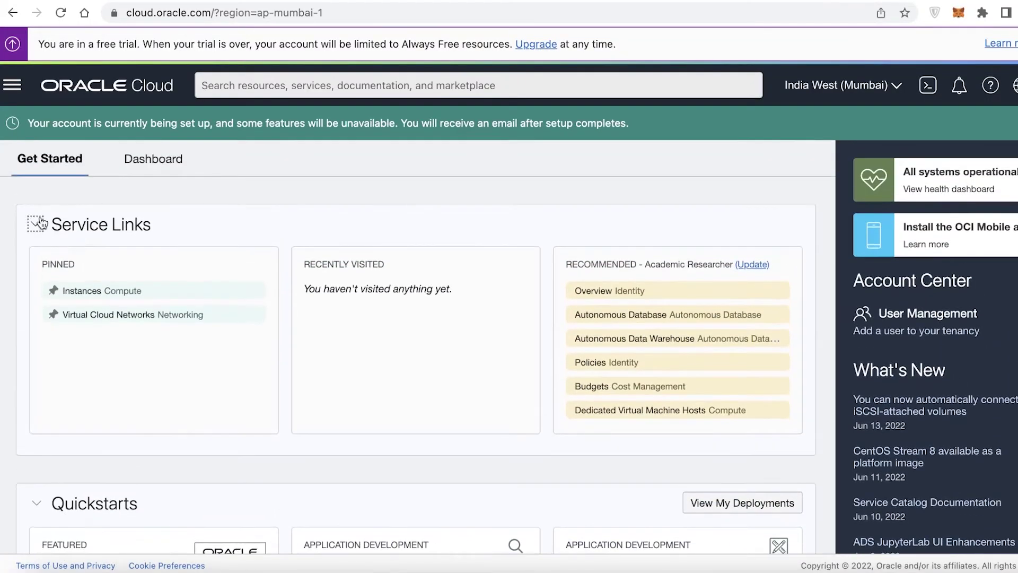
pyautogui.click(40, 223)
pyautogui.click(52, 295)
pyautogui.scroll(-1, 39, 346)
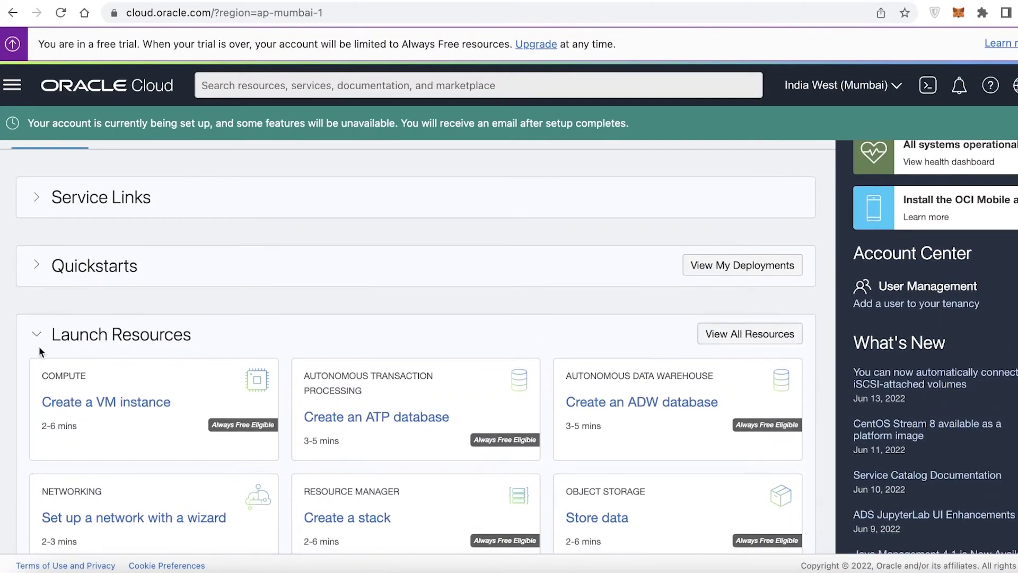
pyautogui.click(38, 334)
# - Browse the Start Exploring tabs Manage Bills and Deploy Websites & Apps, then open the navigation menu
pyautogui.scroll(-3, 45, 344)
pyautogui.click(36, 225)
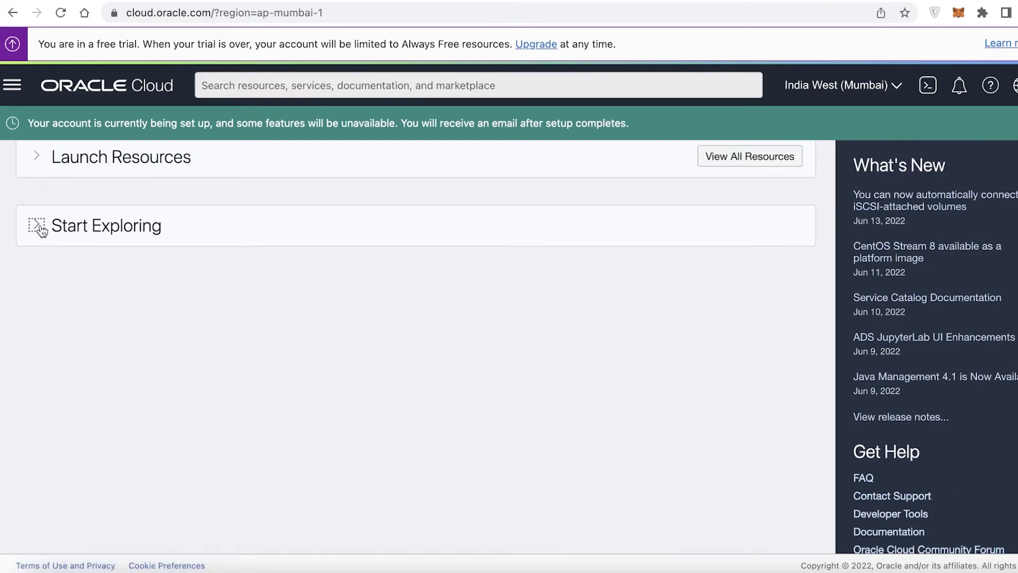
pyautogui.click(36, 225)
pyautogui.scroll(-1, 182, 302)
pyautogui.click(87, 305)
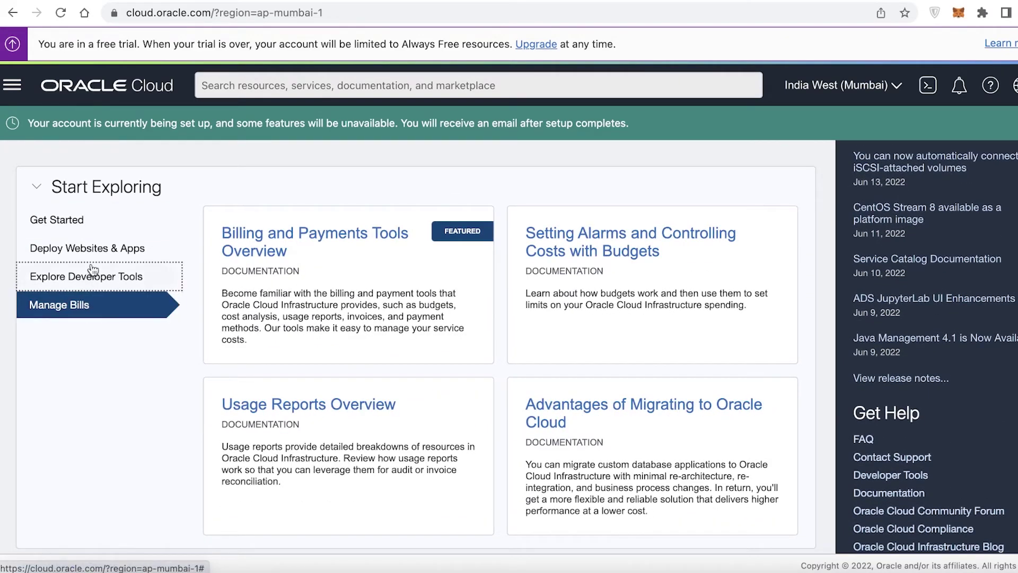
pyautogui.click(88, 248)
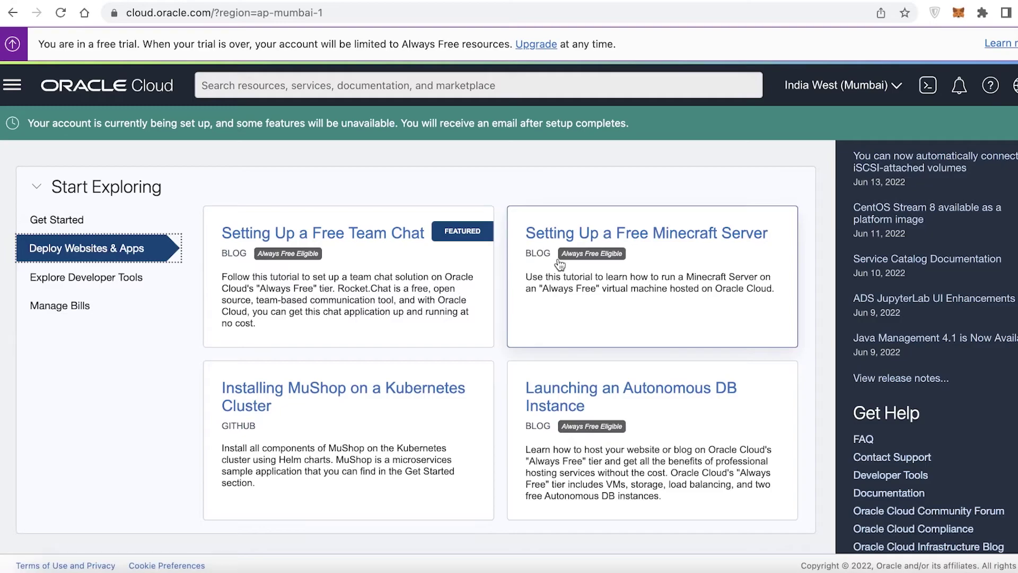
pyautogui.scroll(5, 563, 260)
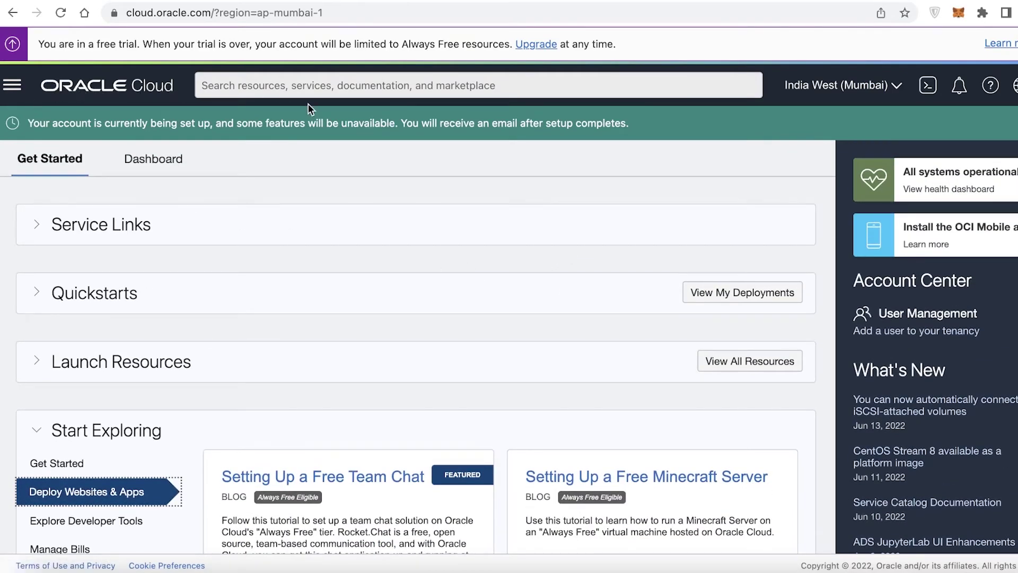
pyautogui.scroll(-5, 484, 238)
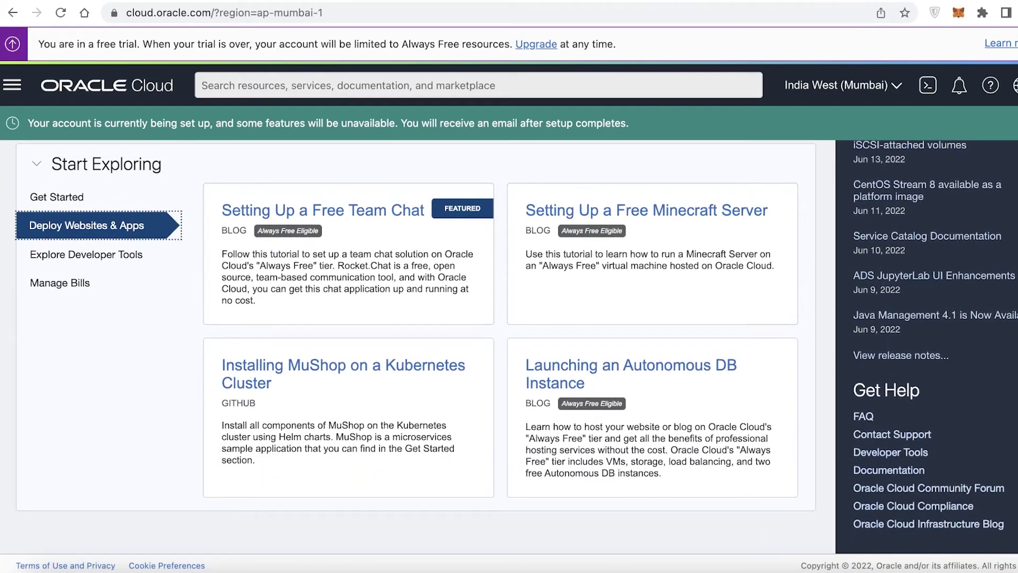
pyautogui.scroll(5, 554, 215)
pyautogui.click(117, 92)
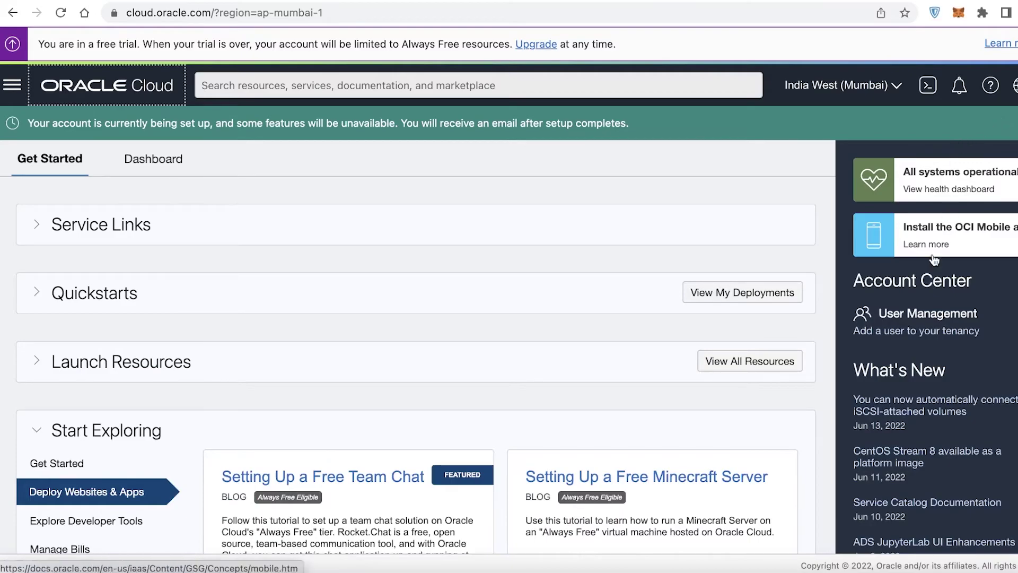
pyautogui.click(11, 85)
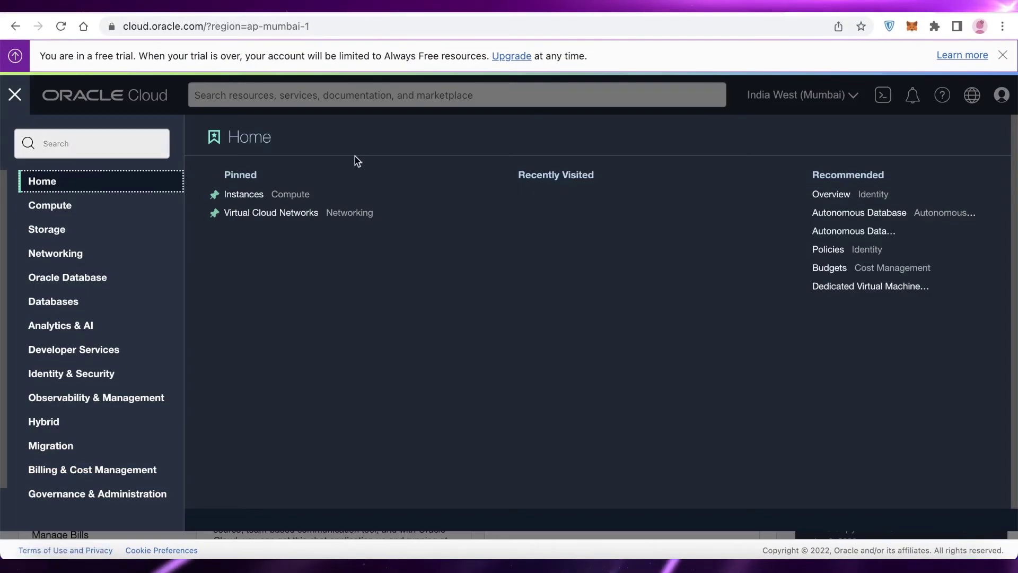
# - Switch to the Cloud Free Tier browser tab and read through the offer
pyautogui.click(551, 12)
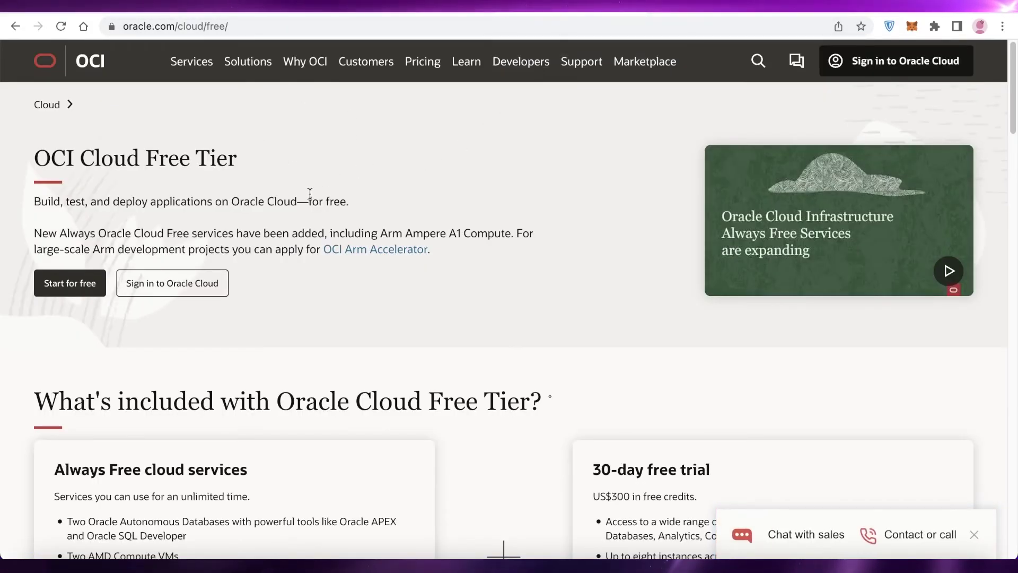
pyautogui.scroll(-5, 310, 194)
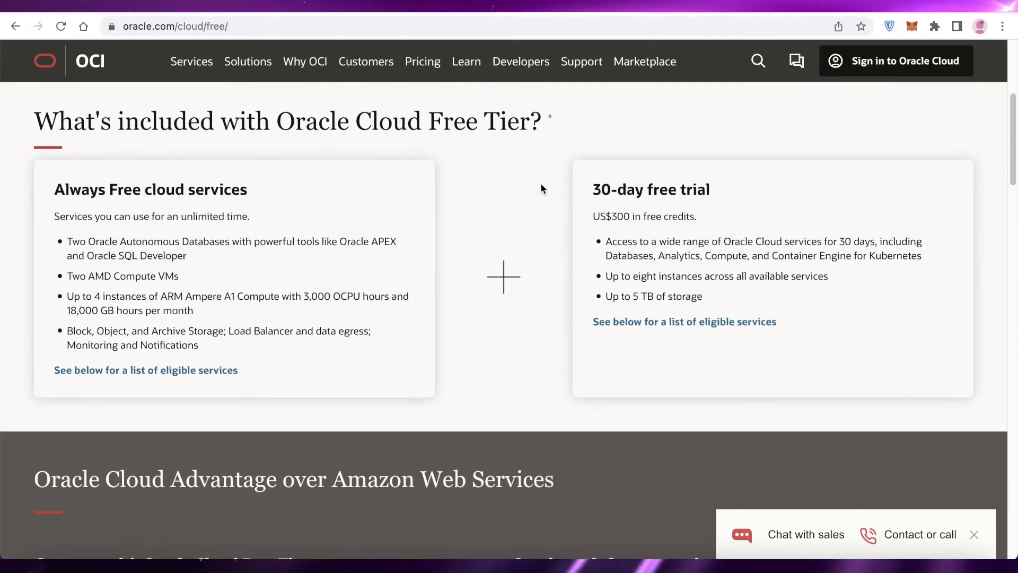
pyautogui.scroll(1, 540, 184)
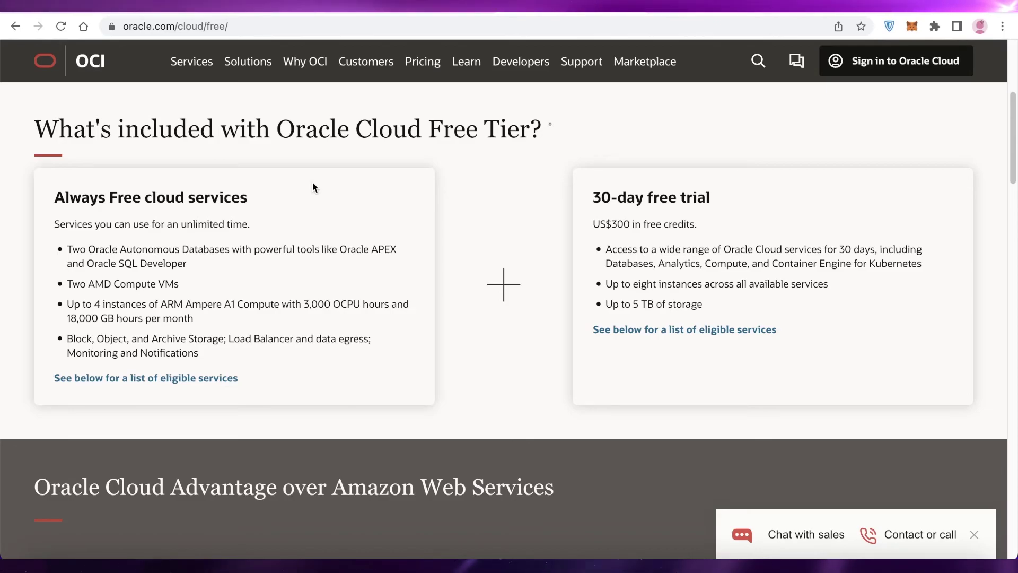
pyautogui.scroll(-1, 312, 183)
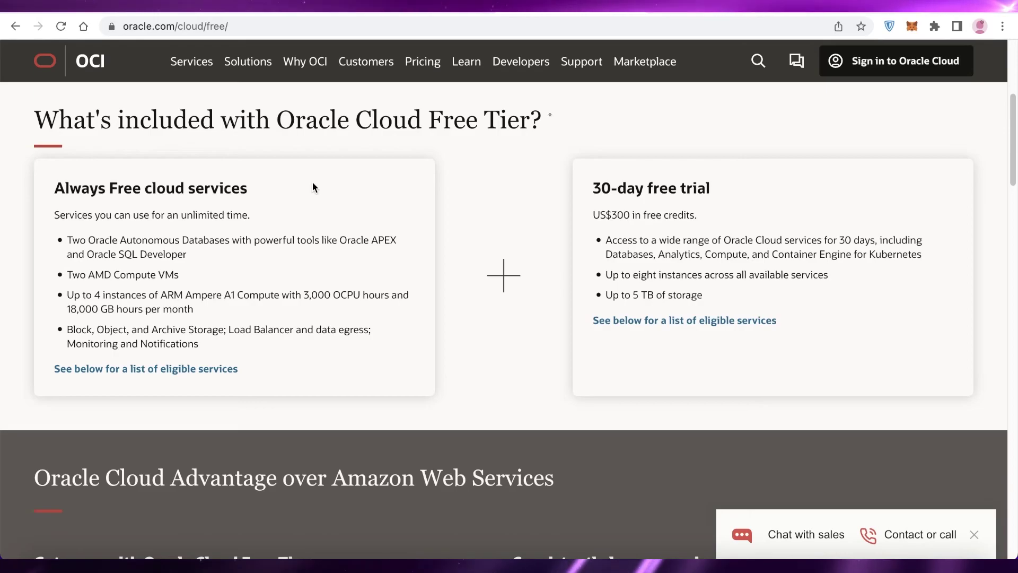
pyautogui.scroll(-1, 313, 183)
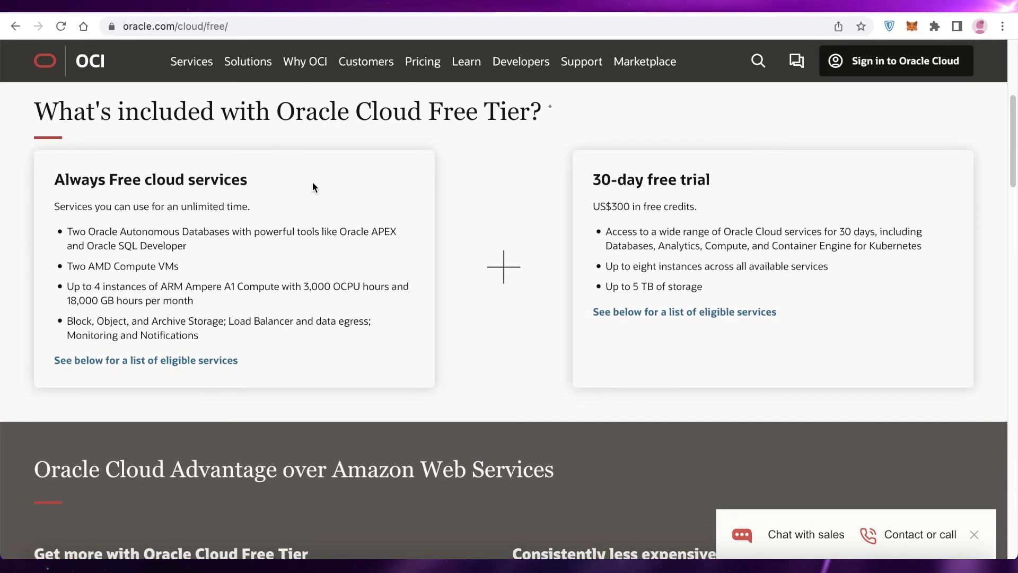
pyautogui.scroll(10, 313, 182)
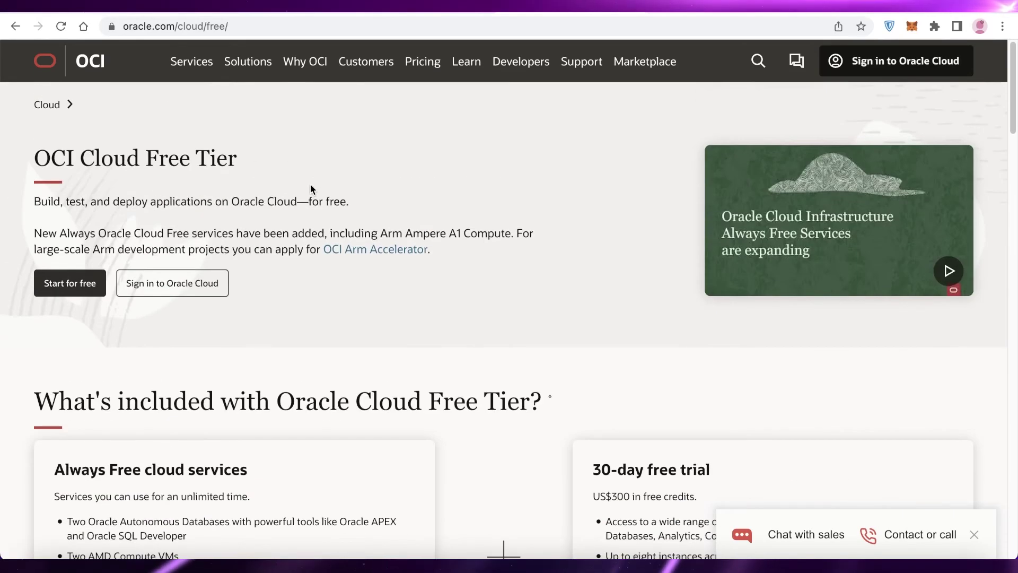
pyautogui.scroll(-5, 306, 183)
pyautogui.scroll(5, 284, 159)
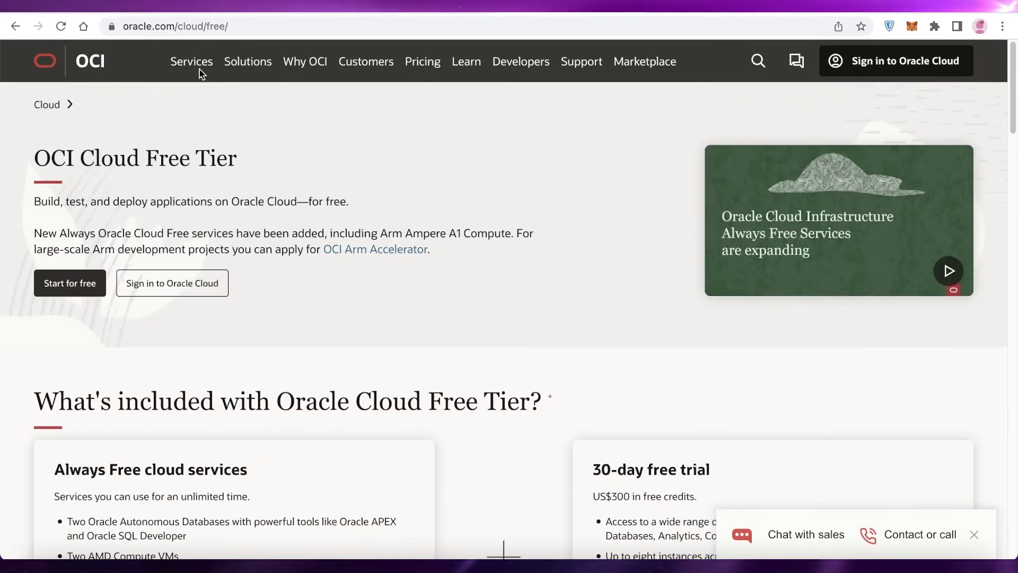
pyautogui.scroll(-5, 125, 192)
pyautogui.scroll(5, 125, 192)
# - Go to the Oracle Cloud Infrastructure overview page at oracle.com/cloud and skim its service categories
pyautogui.click(86, 63)
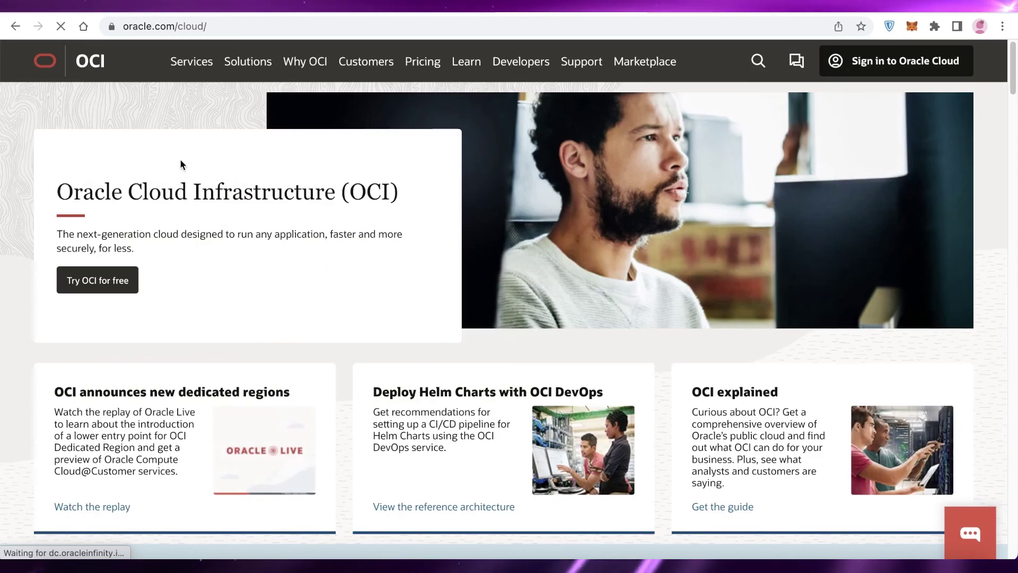
pyautogui.scroll(-3, 478, 168)
pyautogui.scroll(3, 318, 145)
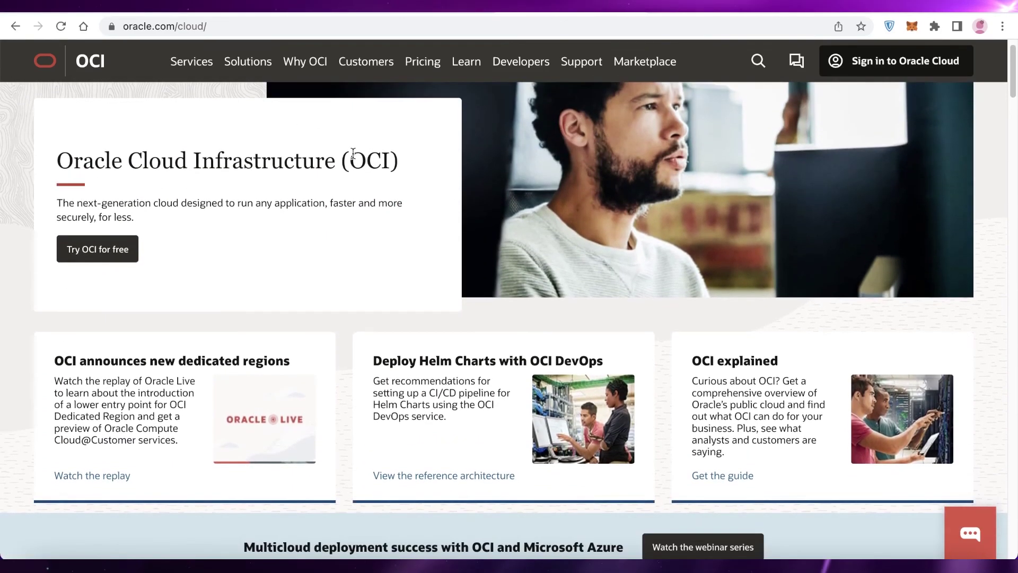
pyautogui.scroll(-12, 441, 177)
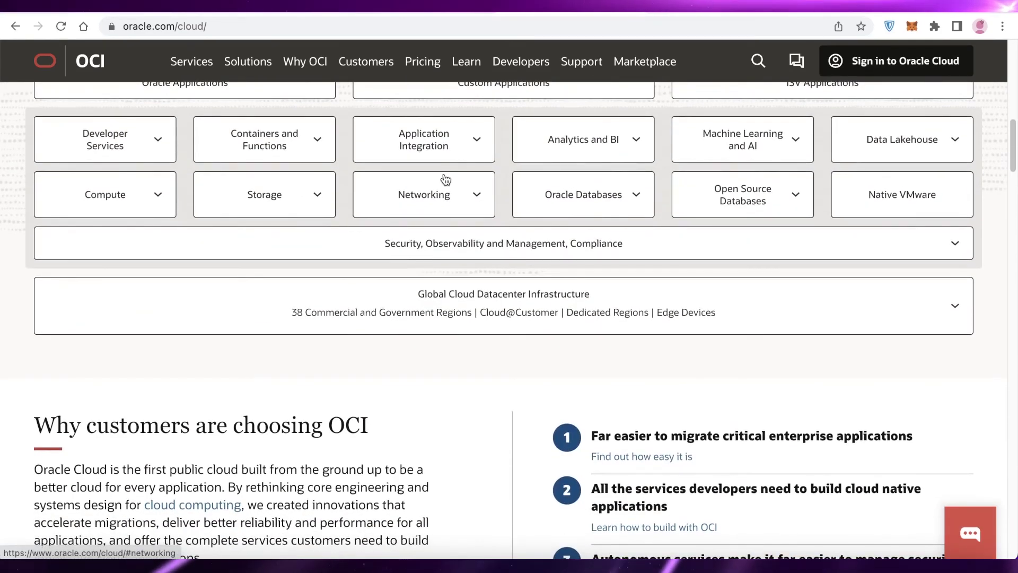